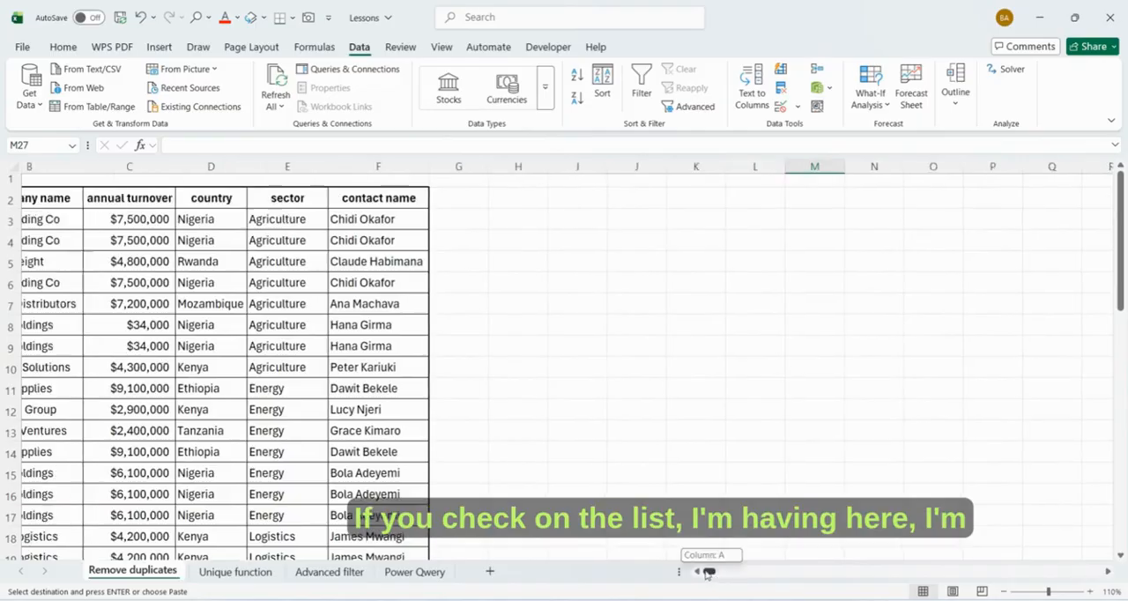
- Review the table's column headers: company name, annual turnover, country, sector and contact name
{"action": "left_click", "coordinate": [89, 197]}
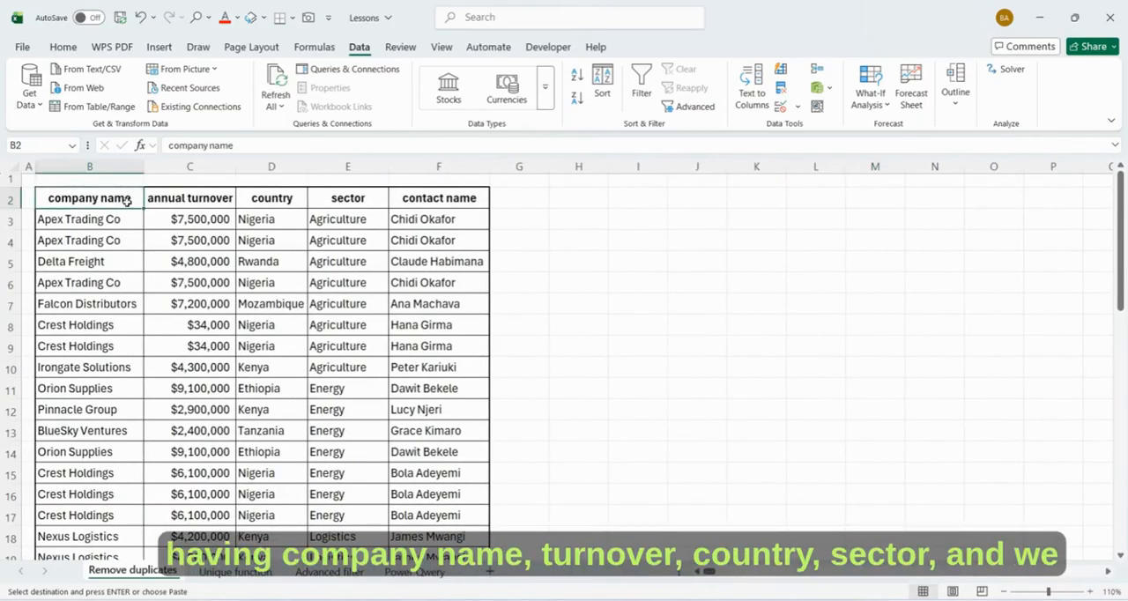
{"action": "left_click", "coordinate": [180, 200]}
{"action": "left_click", "coordinate": [272, 198]}
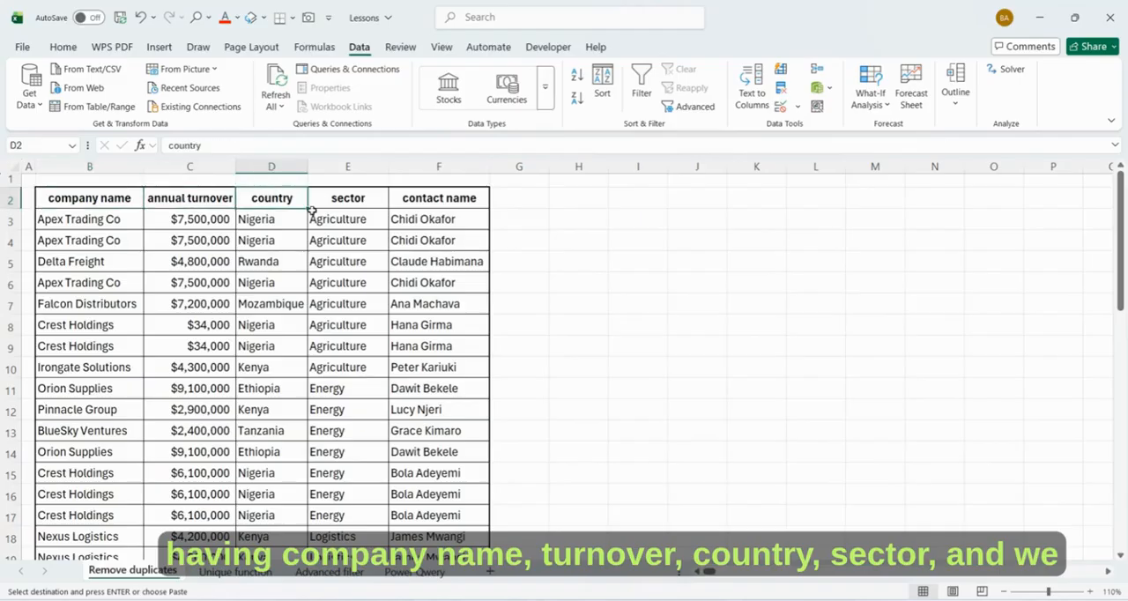
{"action": "left_click", "coordinate": [347, 197]}
{"action": "left_click", "coordinate": [421, 196]}
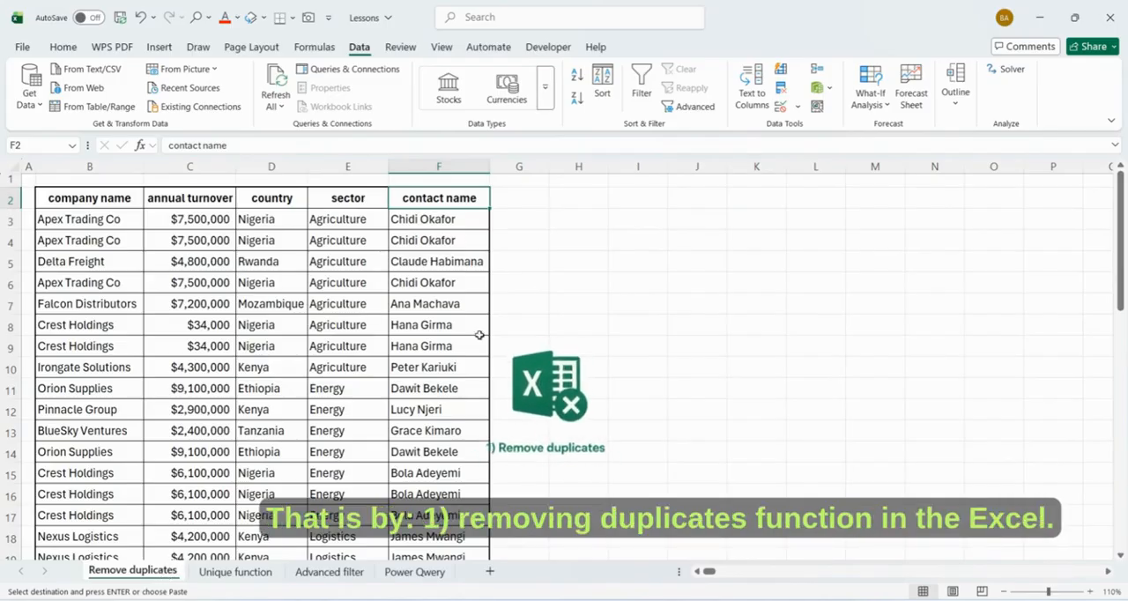
- Look through the Unique function, Advanced filter and Power Qwery sheets
{"action": "left_click", "coordinate": [231, 573]}
{"action": "left_click", "coordinate": [328, 572]}
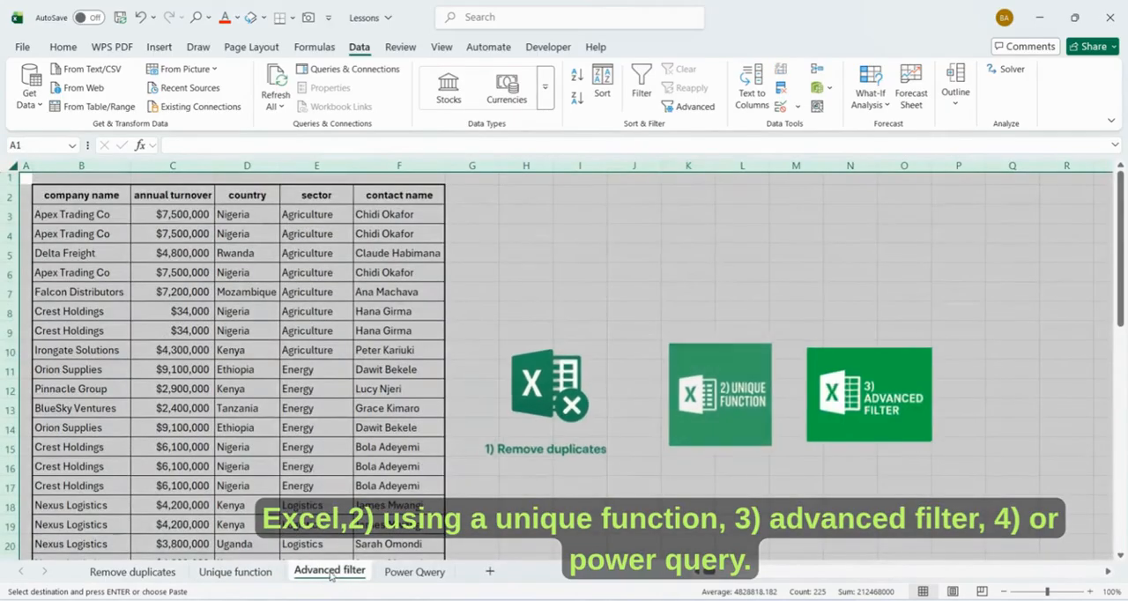
{"action": "left_click", "coordinate": [526, 486]}
{"action": "left_click", "coordinate": [399, 571]}
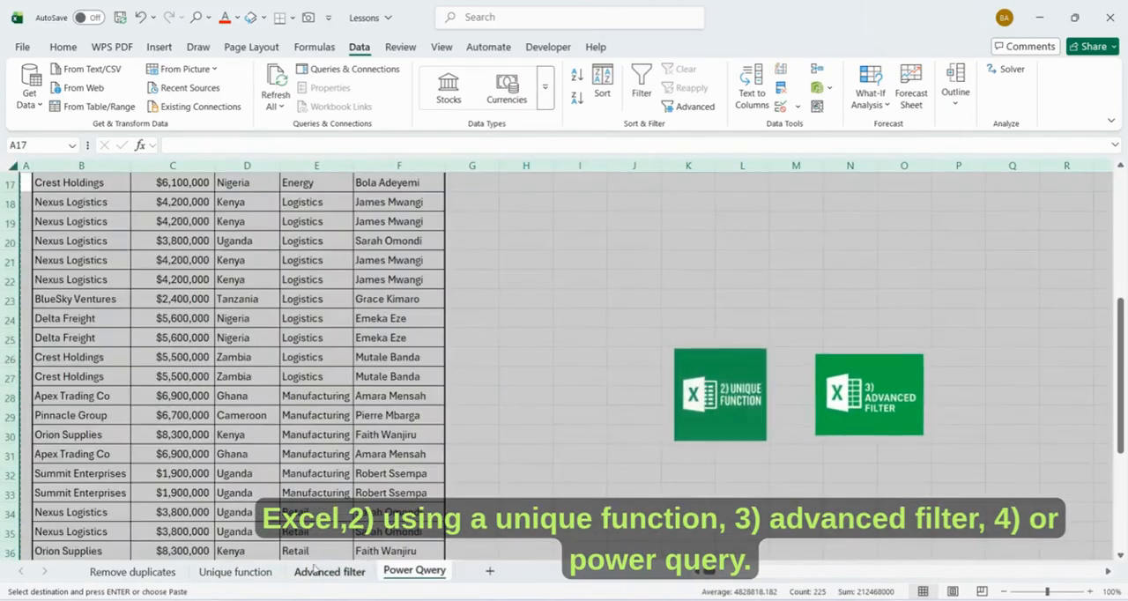
{"action": "left_click", "coordinate": [524, 454]}
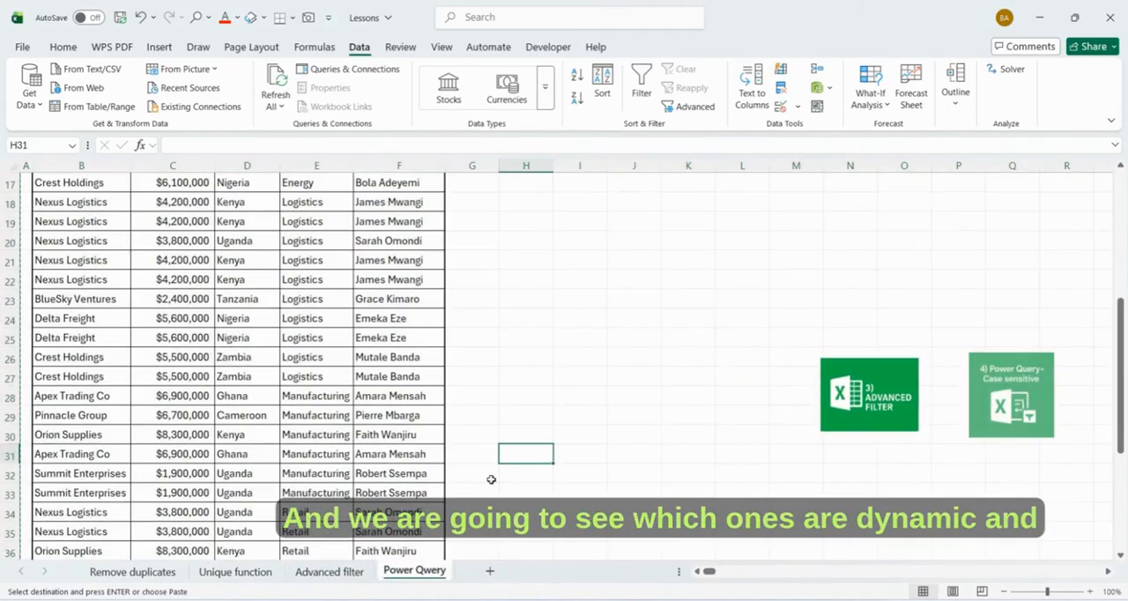
- Remove duplicate rows from the whole table on the Remove duplicates sheet, comparing all five columns and treating the first row as headers
{"action": "left_click", "coordinate": [164, 573]}
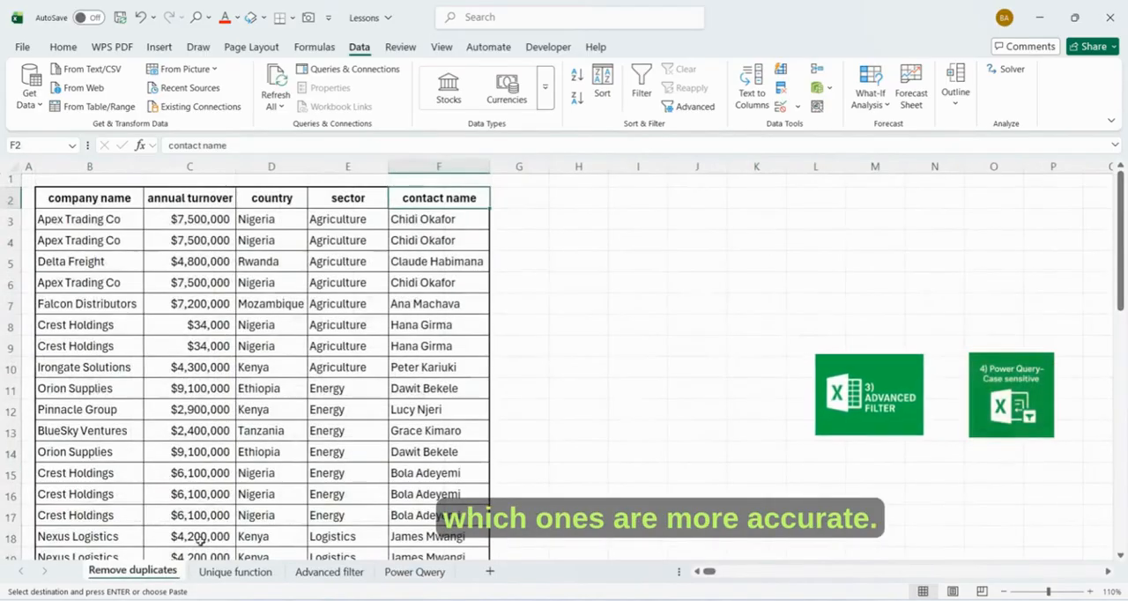
{"action": "left_click", "coordinate": [78, 197]}
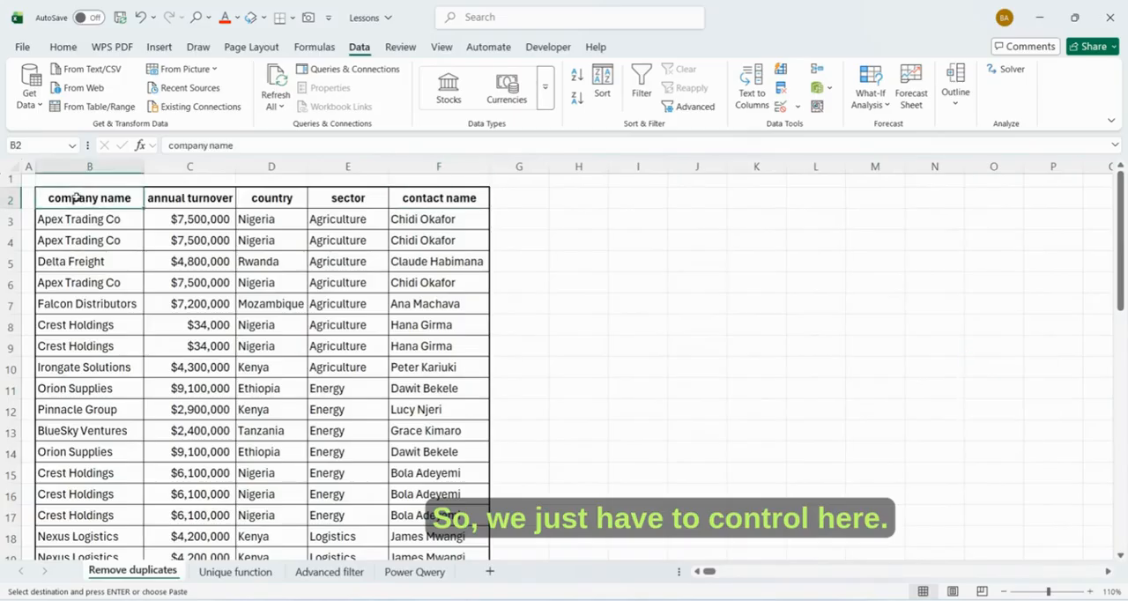
{"action": "key", "text": "ctrl+a"}
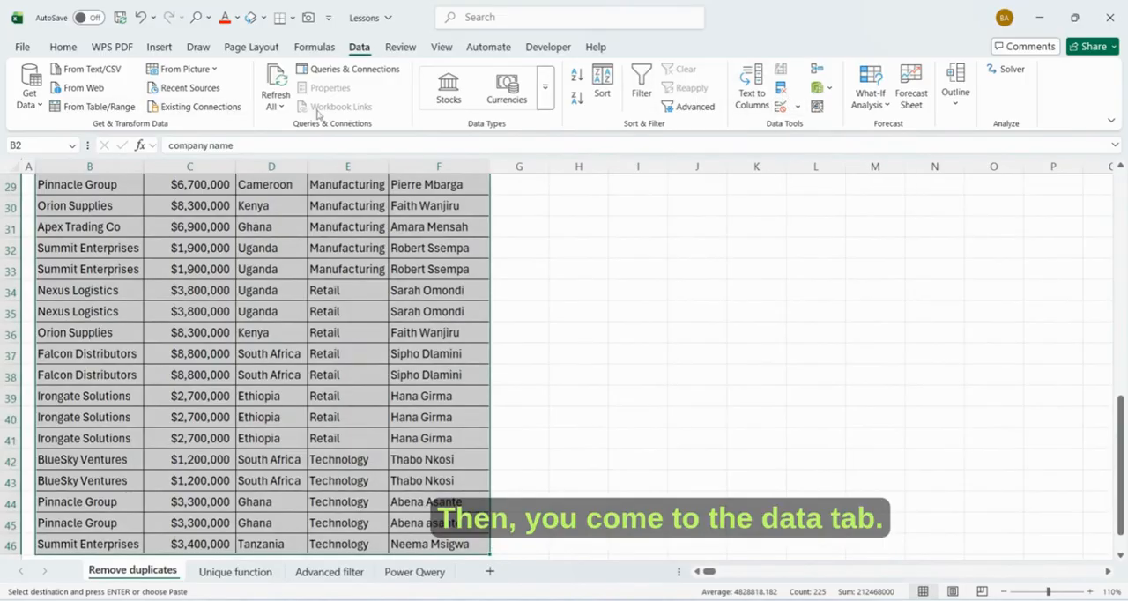
{"action": "left_click", "coordinate": [779, 91]}
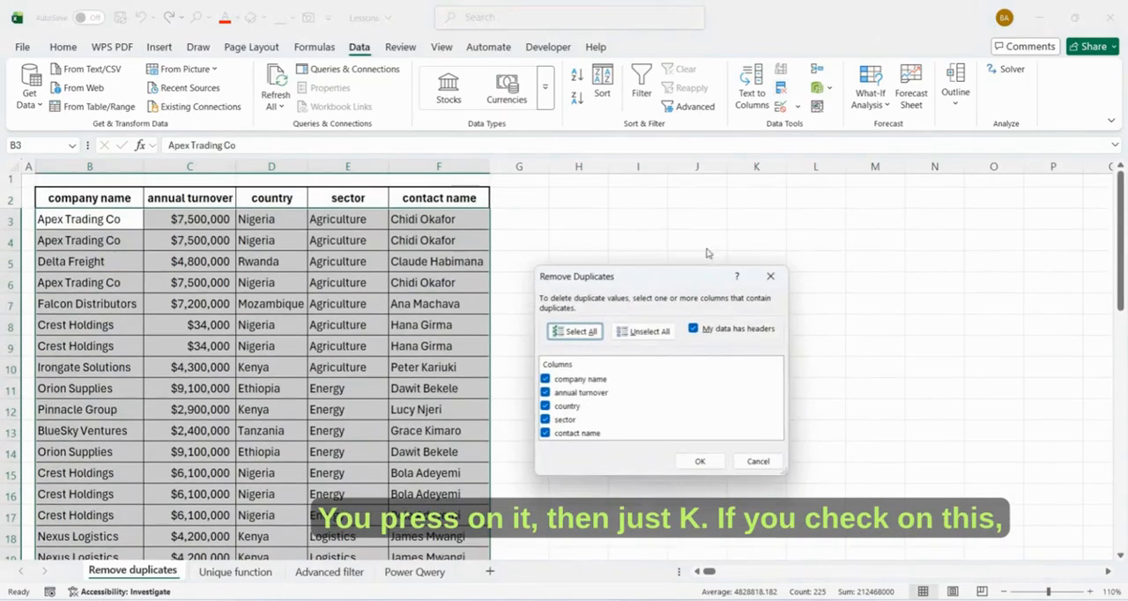
{"action": "left_click", "coordinate": [698, 460]}
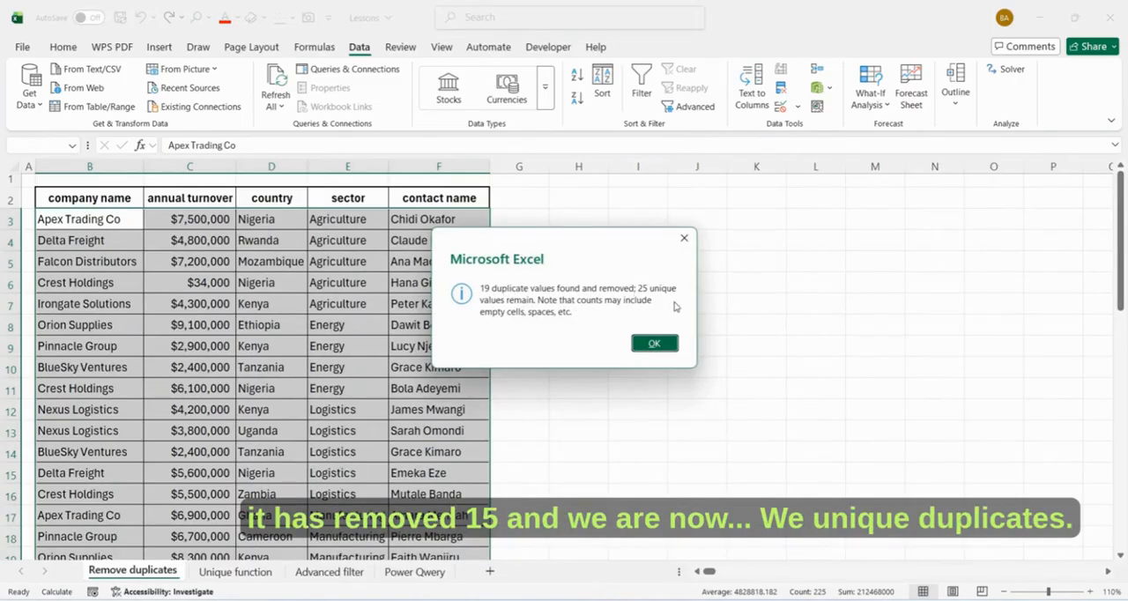
{"action": "left_click", "coordinate": [653, 344]}
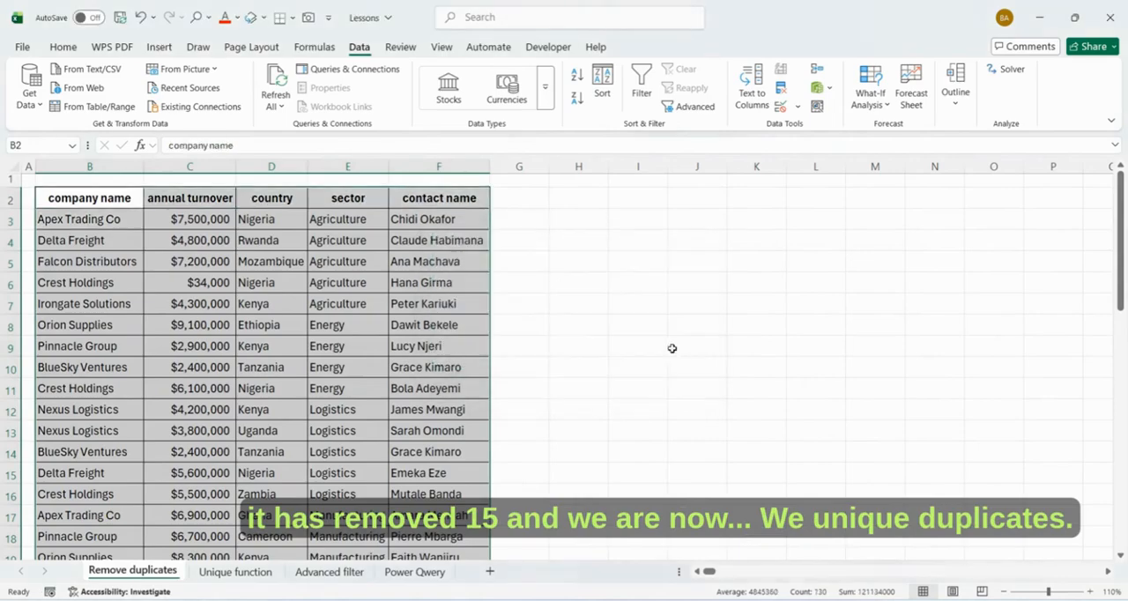
{"action": "left_click", "coordinate": [669, 347]}
- Check the count of entries in the company name column against the table's header row and last row
{"action": "left_click", "coordinate": [90, 167]}
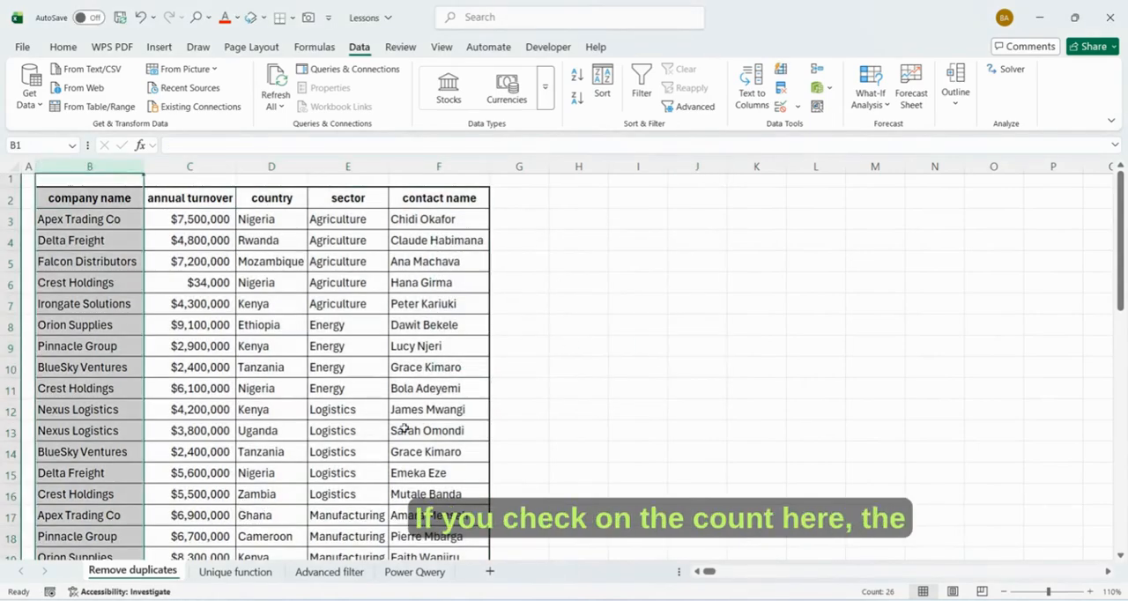
{"action": "left_click", "coordinate": [653, 596]}
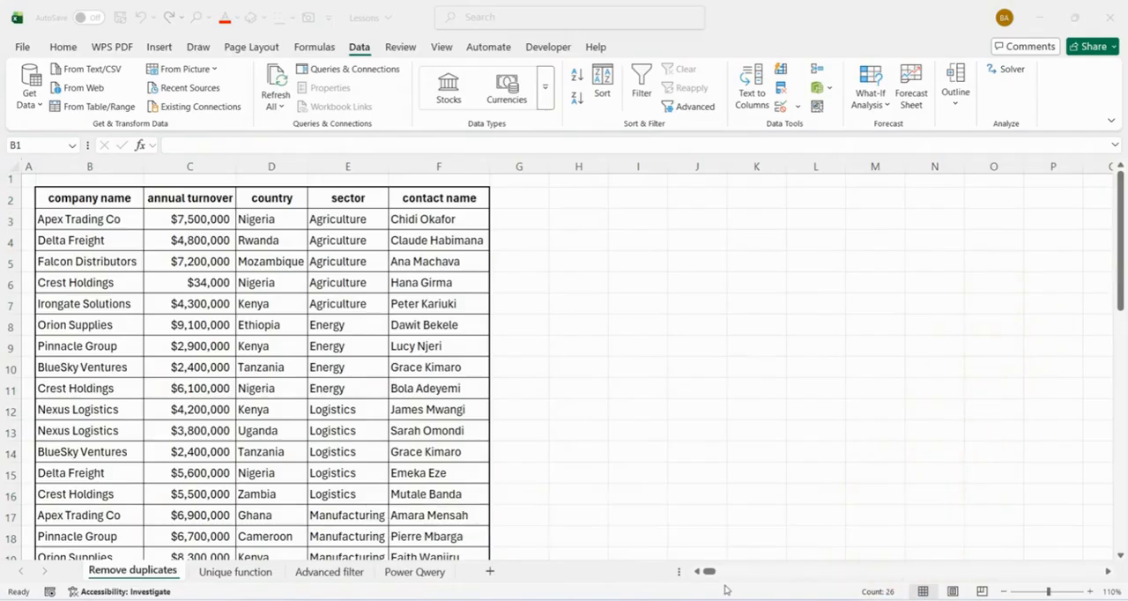
{"action": "scroll", "coordinate": [528, 445], "scroll_direction": "down", "scroll_amount": 4}
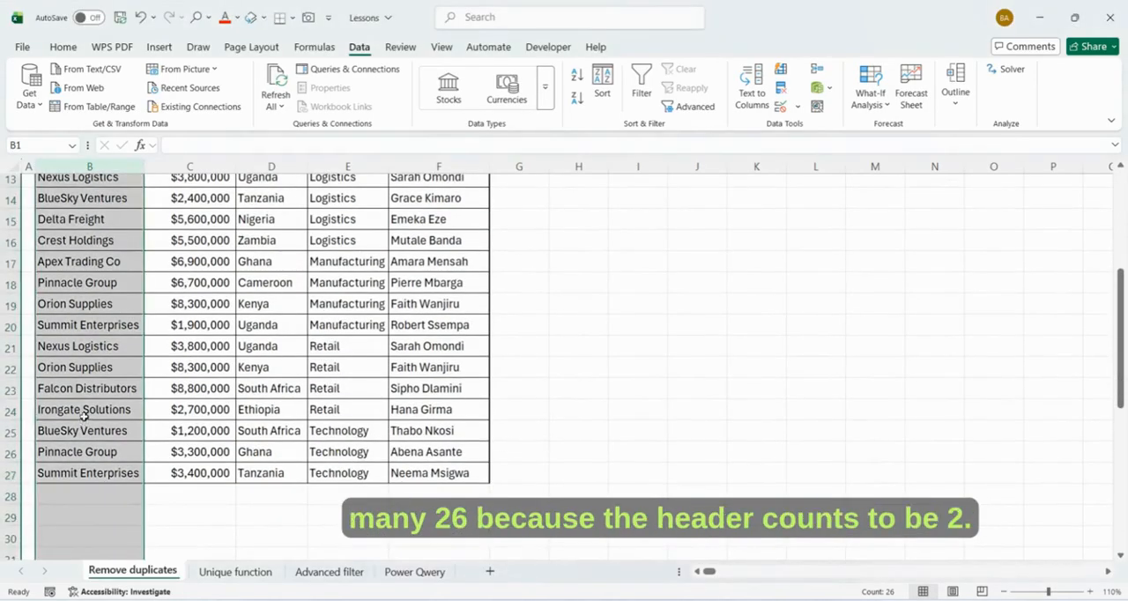
{"action": "scroll", "coordinate": [85, 421], "scroll_direction": "up", "scroll_amount": 4}
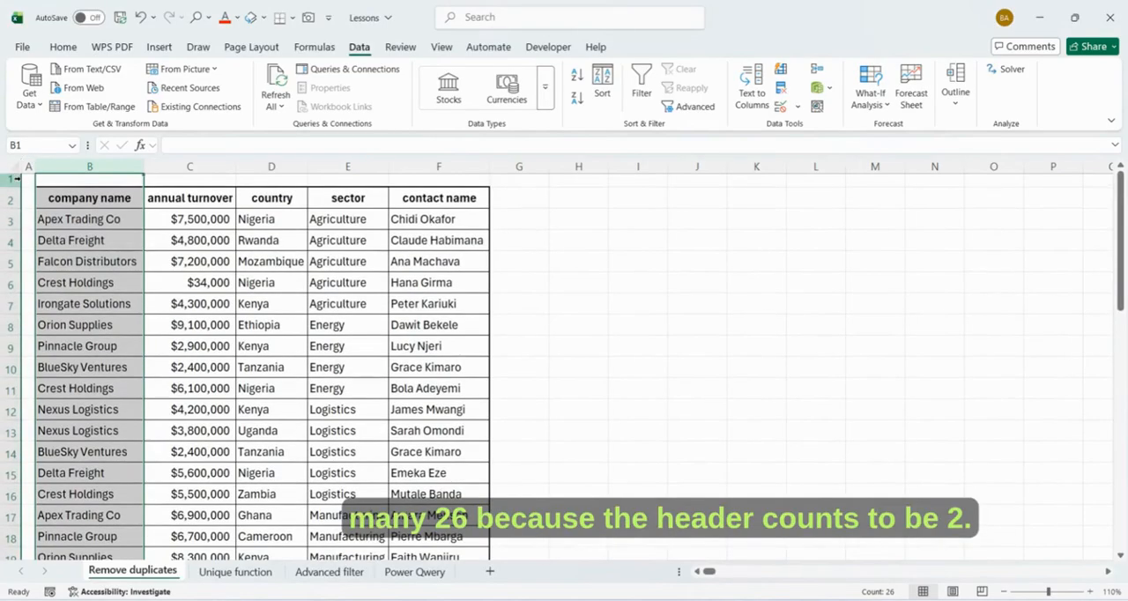
{"action": "left_click", "coordinate": [11, 200]}
{"action": "scroll", "coordinate": [501, 435], "scroll_direction": "down", "scroll_amount": 3}
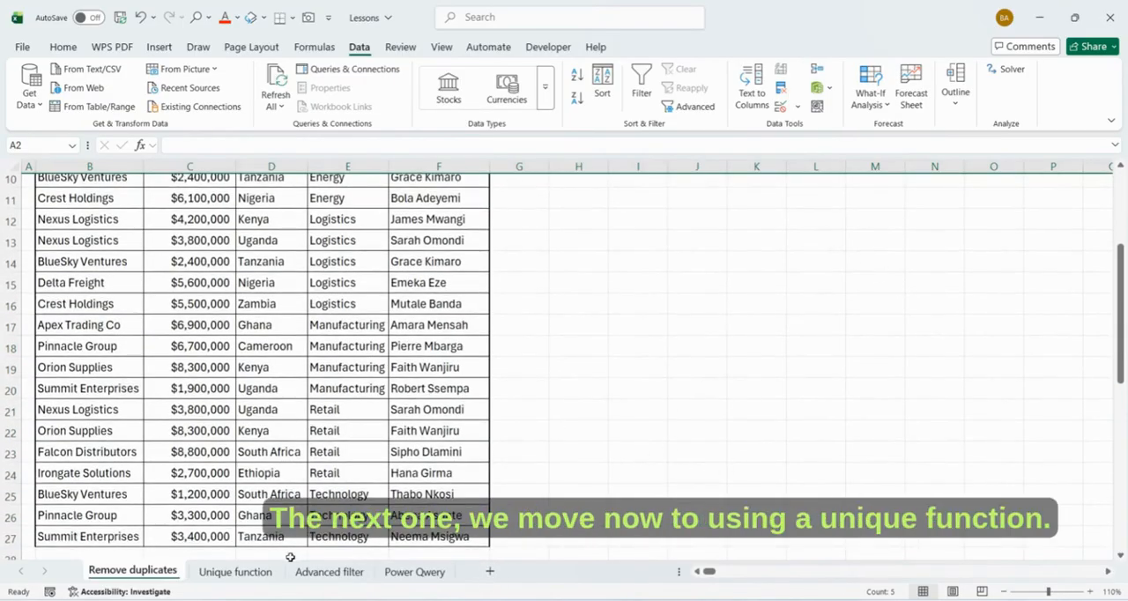
- Copy the table's header row B2:F2 on the Unique function sheet and paste it starting at H2
{"action": "left_click", "coordinate": [242, 573]}
{"action": "scroll", "coordinate": [520, 462], "scroll_direction": "up", "scroll_amount": 2}
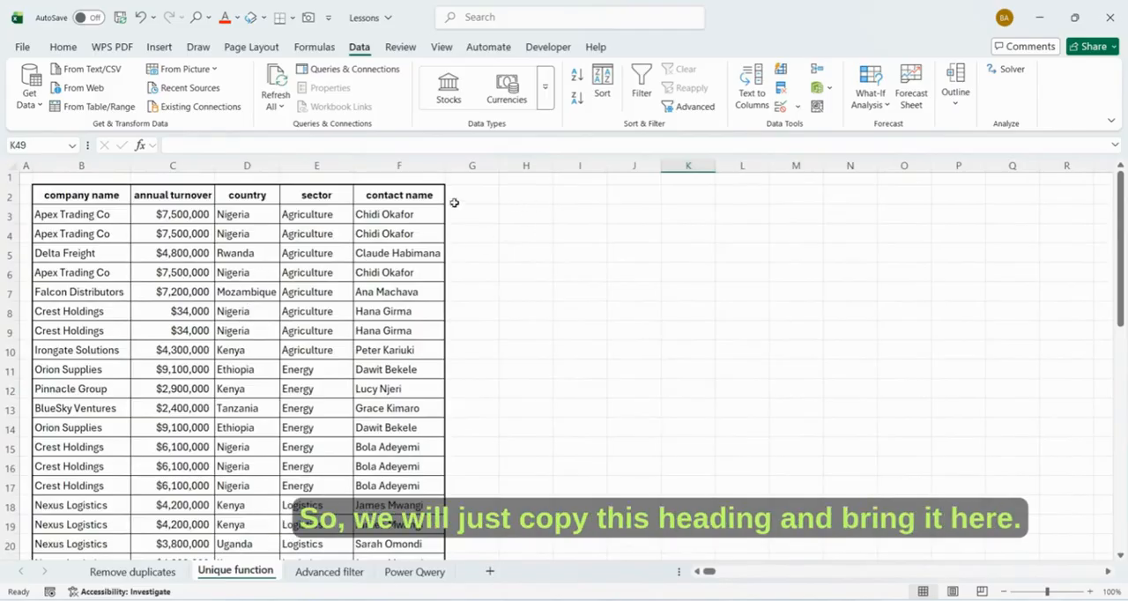
{"action": "left_click_drag", "start_coordinate": [106, 196], "coordinate": [382, 199]}
{"action": "key", "text": "ctrl+c"}
{"action": "left_click", "coordinate": [533, 197]}
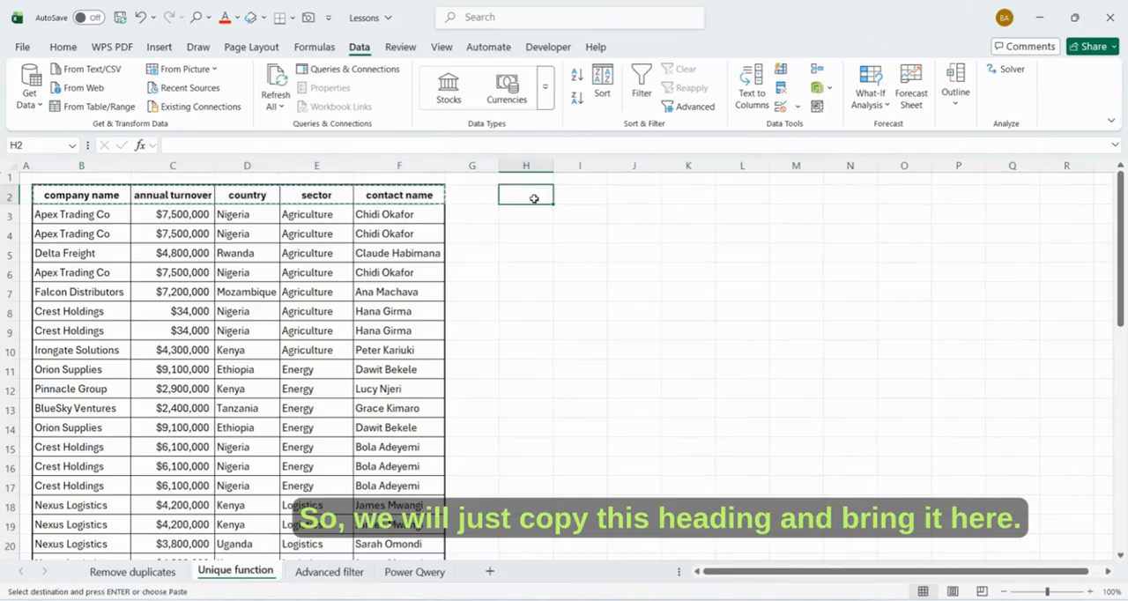
{"action": "key", "text": "ctrl+v"}
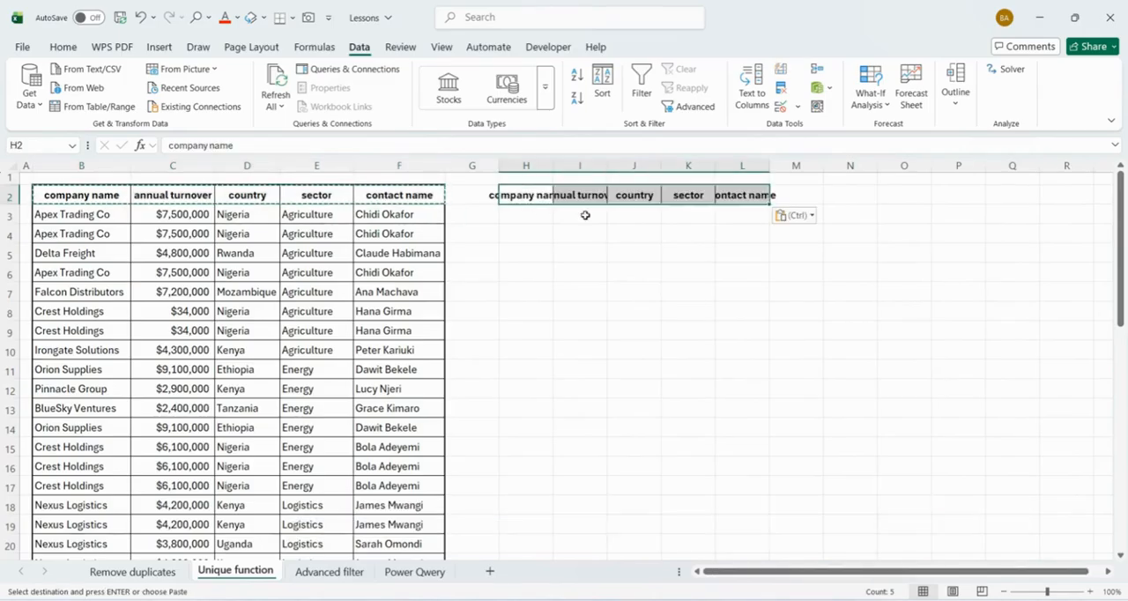
{"action": "left_click", "coordinate": [588, 287]}
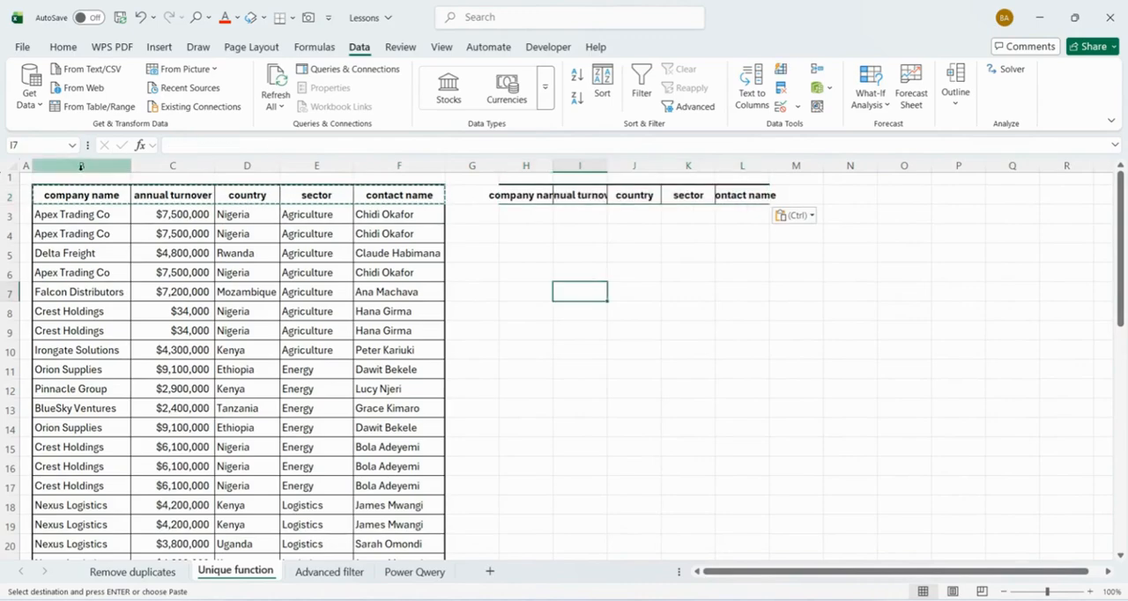
- Autofit the width of all columns on the Unique function sheet
{"action": "left_click", "coordinate": [15, 166]}
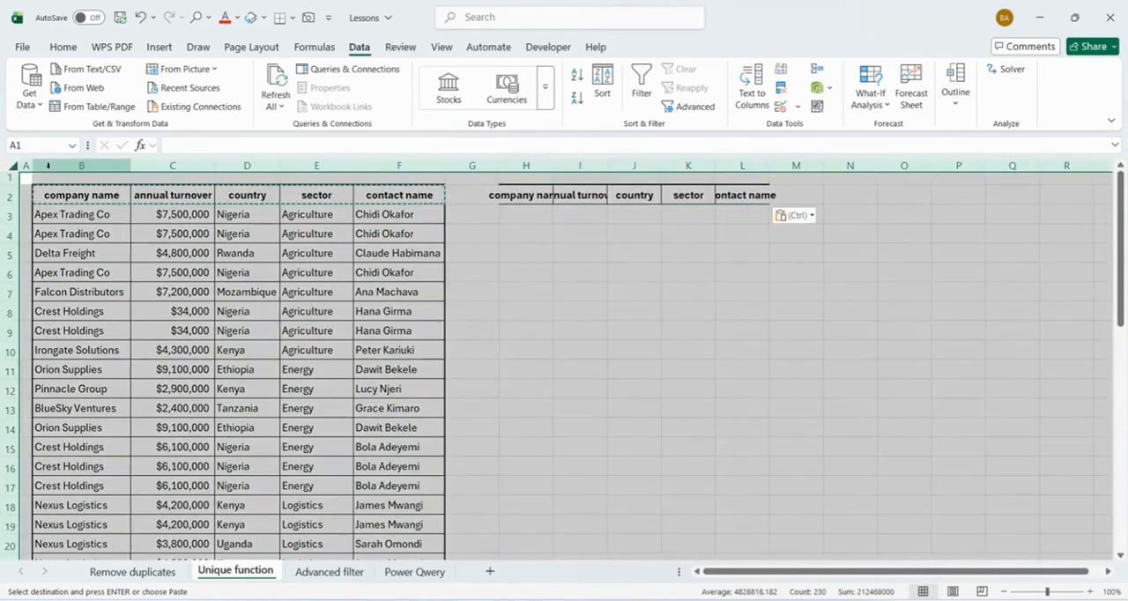
{"action": "double_click", "coordinate": [130, 165]}
{"action": "left_click", "coordinate": [685, 295]}
- Write the formula =UNIQUE(B3:F46) in H3, covering all data rows of the source table
{"action": "left_click", "coordinate": [548, 215]}
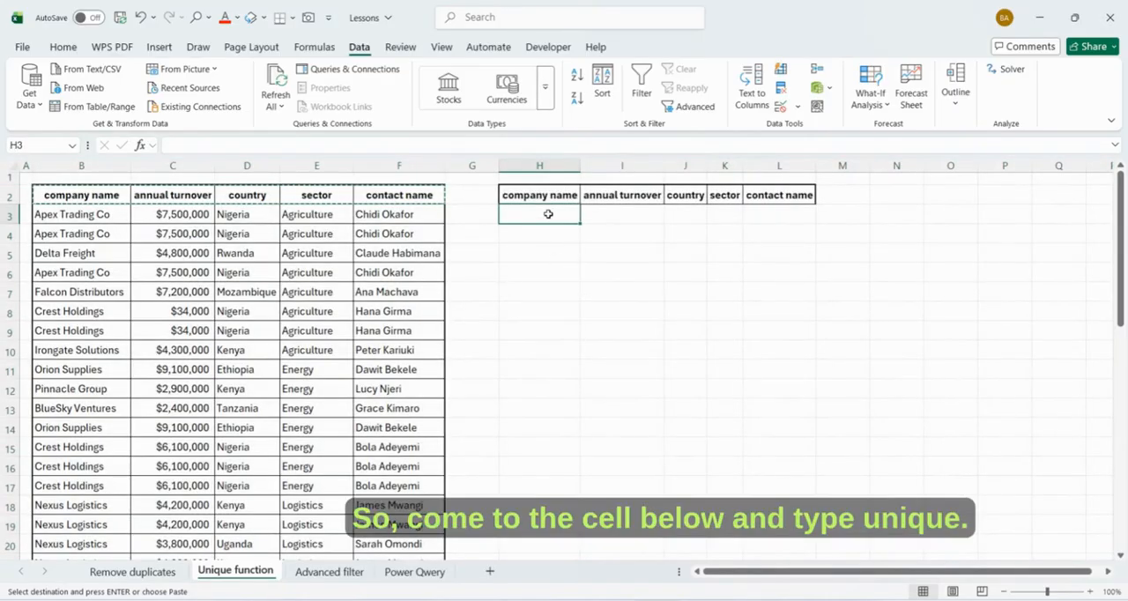
{"action": "type", "text": "=uni"}
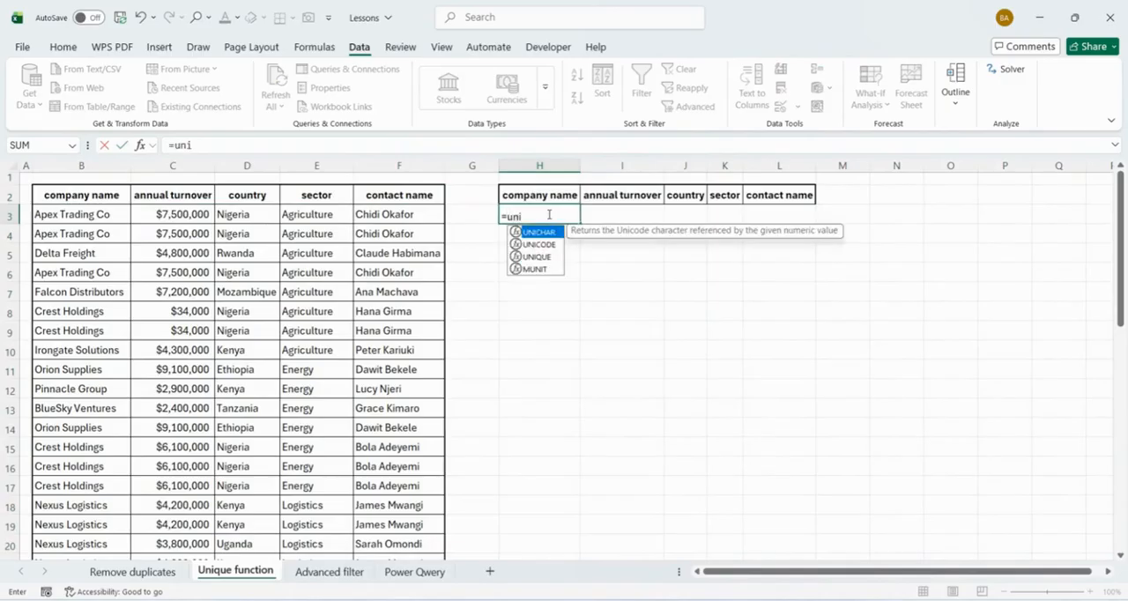
{"action": "double_click", "coordinate": [537, 257]}
{"action": "left_click_drag", "start_coordinate": [63, 212], "coordinate": [386, 324]}
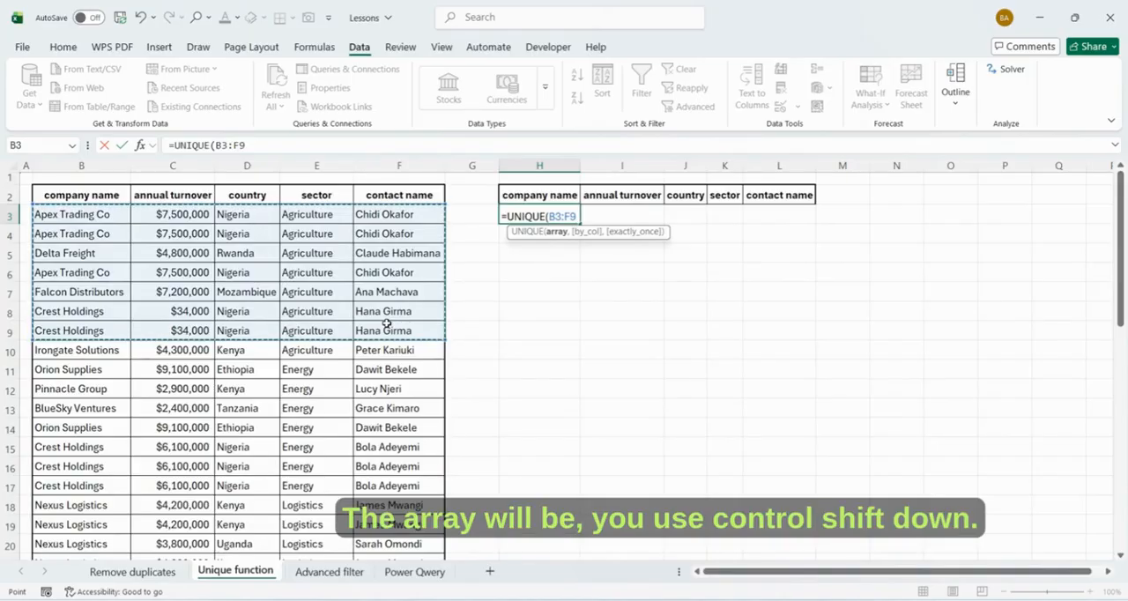
{"action": "key", "text": "ctrl+shift+Down"}
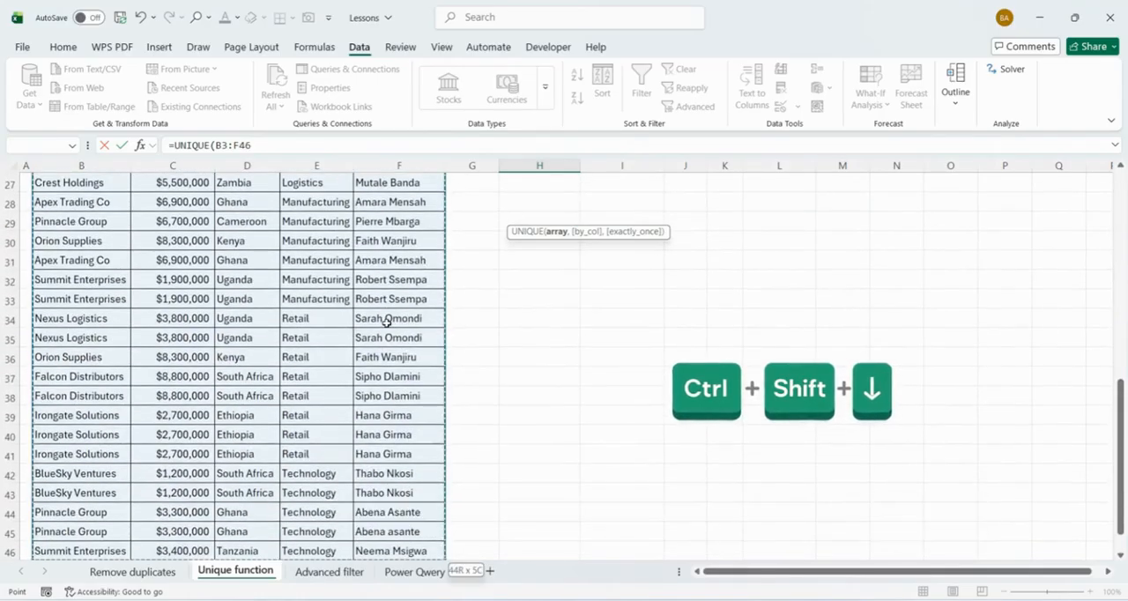
{"action": "left_click", "coordinate": [254, 145]}
{"action": "type", "text": ")"}
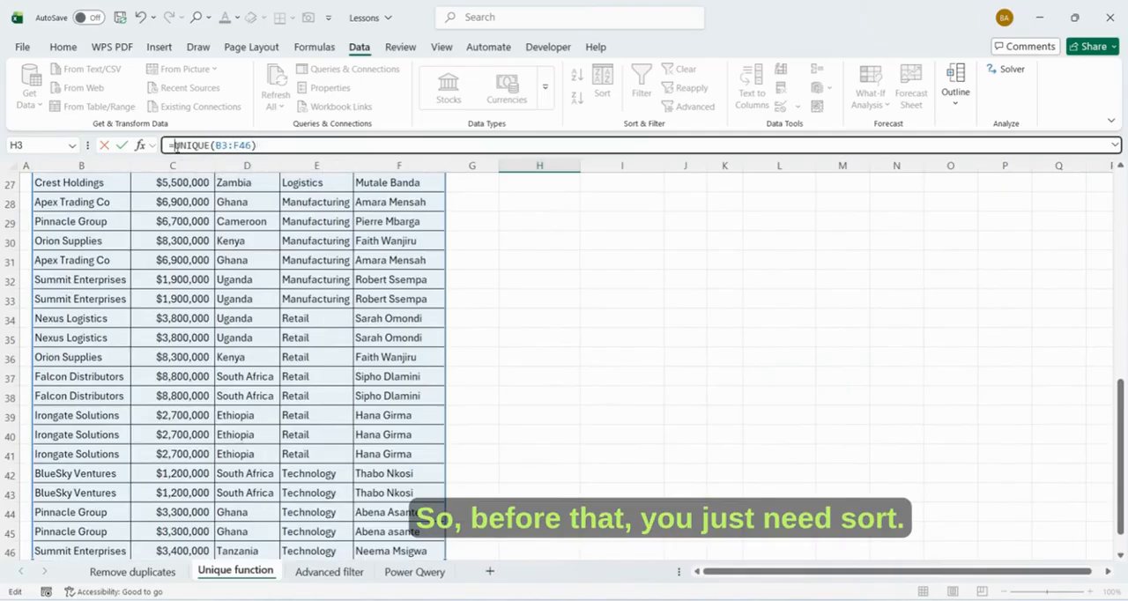
{"action": "type", "text": "sor"}
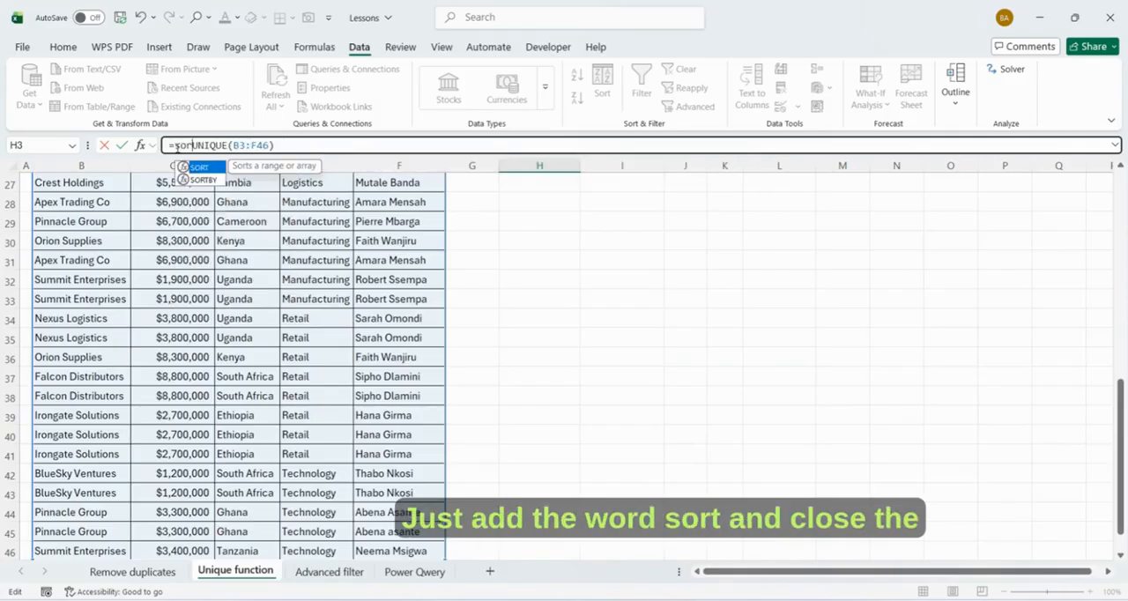
- Wrap the H3 formula in SORT and enter it as =SORT(UNIQUE(B3:F46))
{"action": "key", "text": "Tab"}
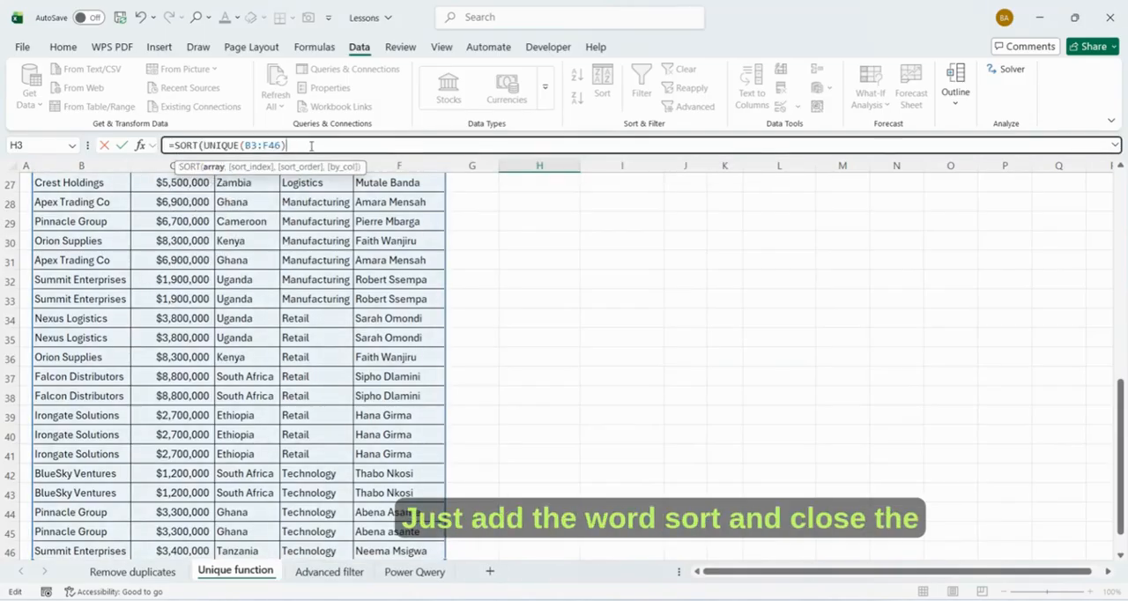
{"action": "type", "text": ")"}
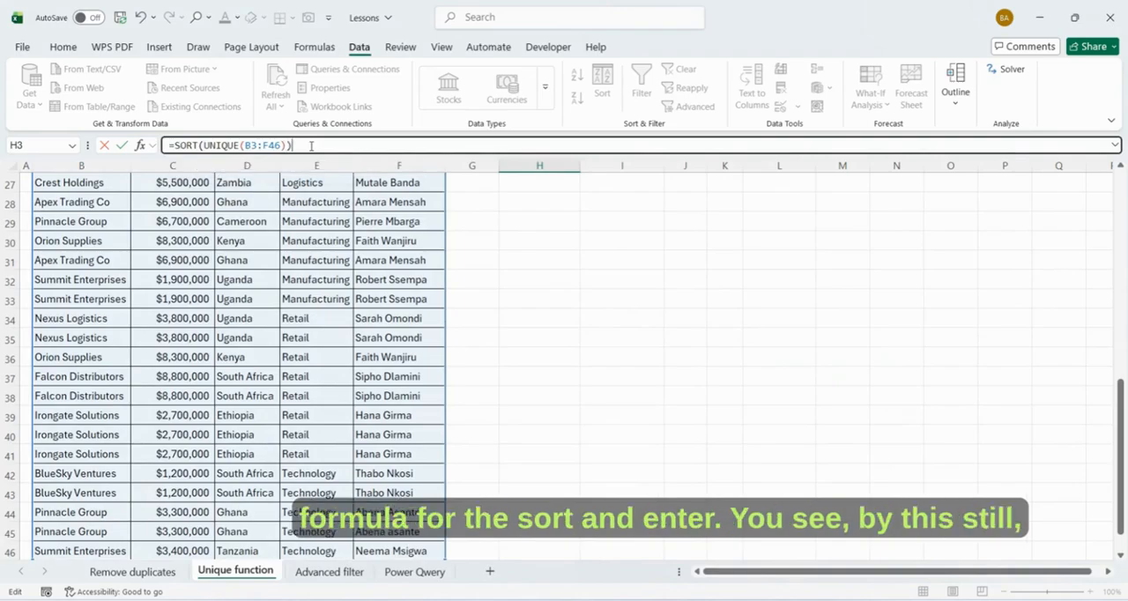
{"action": "key", "text": "Return"}
- Examine the sorted unique list and the count of entries in column H, and compare it with the source table's rows
{"action": "scroll", "coordinate": [656, 334], "scroll_direction": "down", "scroll_amount": 3}
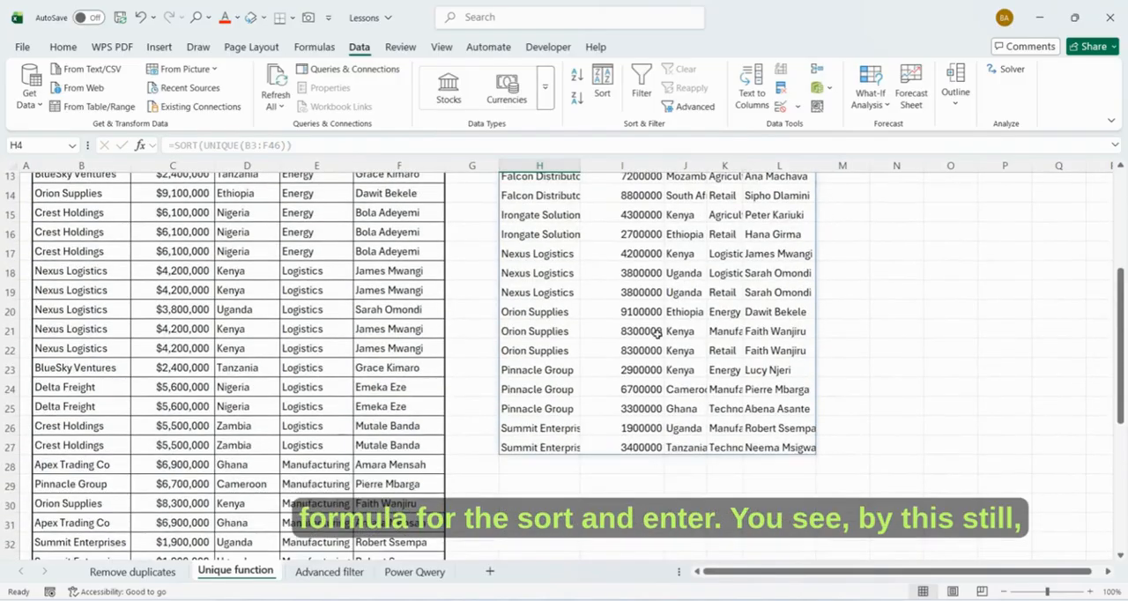
{"action": "scroll", "coordinate": [566, 224], "scroll_direction": "up", "scroll_amount": 1}
{"action": "left_click", "coordinate": [539, 166]}
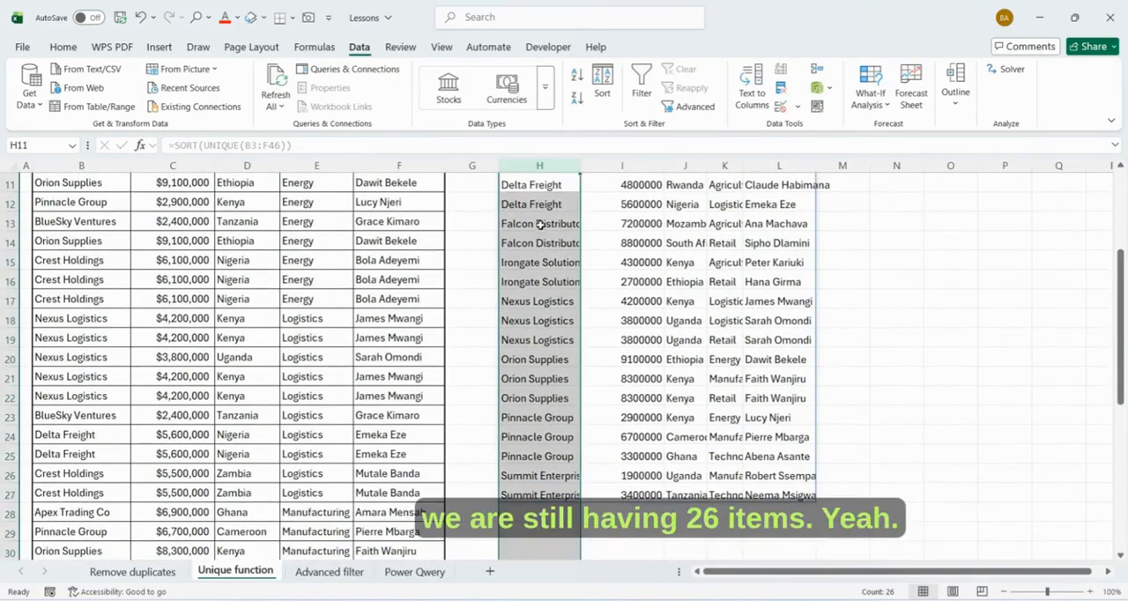
{"action": "scroll", "coordinate": [547, 271], "scroll_direction": "down", "scroll_amount": 2}
{"action": "scroll", "coordinate": [546, 271], "scroll_direction": "up", "scroll_amount": 5}
{"action": "scroll", "coordinate": [550, 282], "scroll_direction": "down", "scroll_amount": 2}
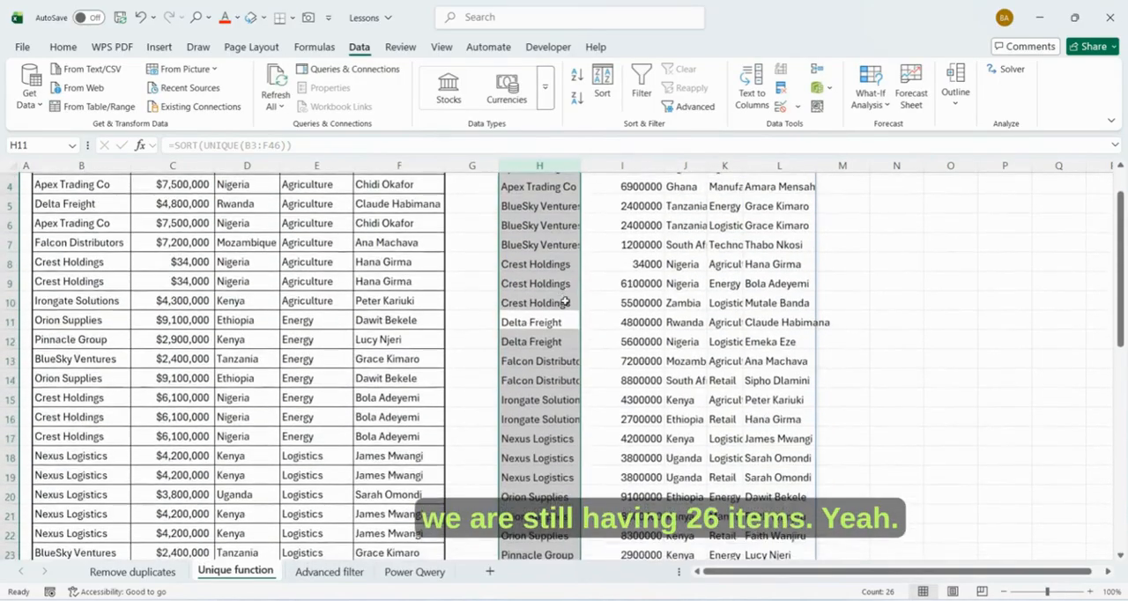
{"action": "scroll", "coordinate": [564, 296], "scroll_direction": "up", "scroll_amount": 2}
{"action": "scroll", "coordinate": [582, 291], "scroll_direction": "down", "scroll_amount": 4}
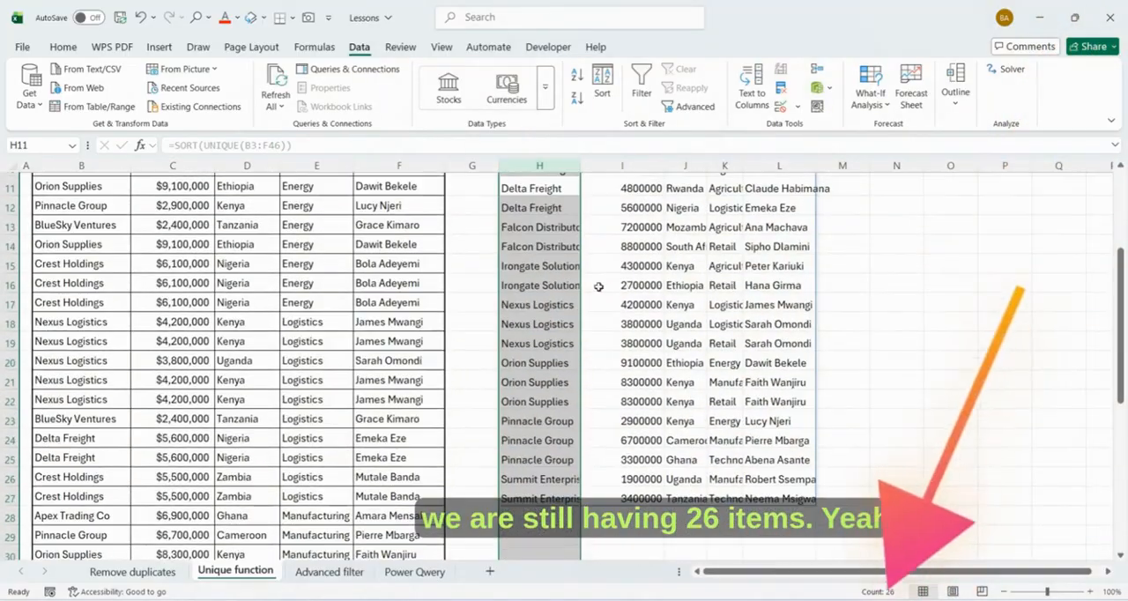
{"action": "left_click", "coordinate": [601, 285]}
{"action": "scroll", "coordinate": [599, 285], "scroll_direction": "down", "scroll_amount": 5}
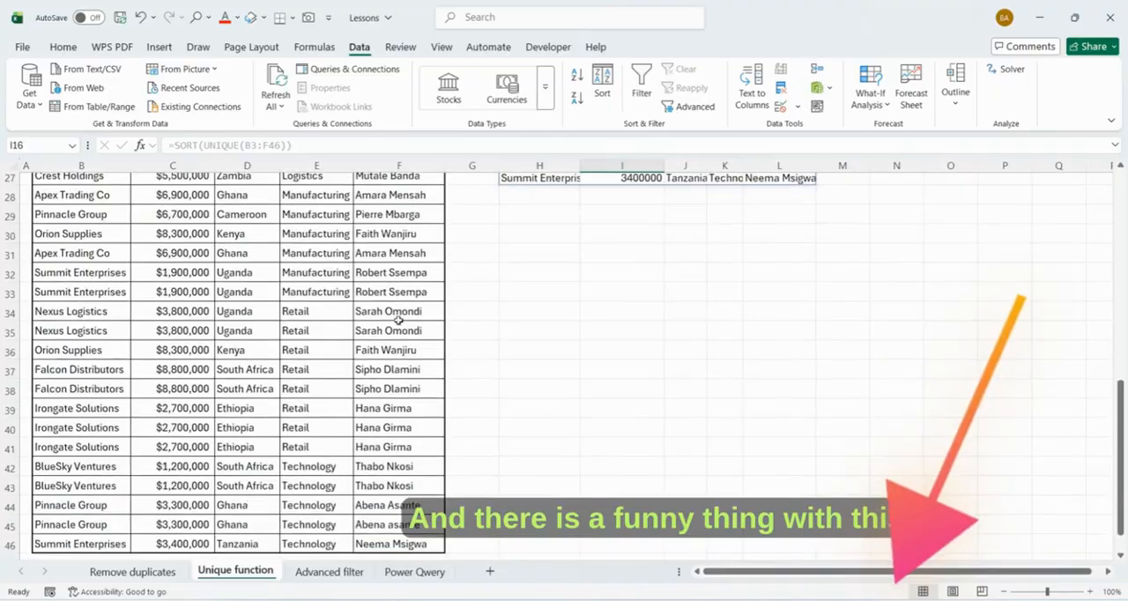
- Convert the source data B2:F46 on the Unique function sheet into a table with headers
{"action": "left_click", "coordinate": [218, 279]}
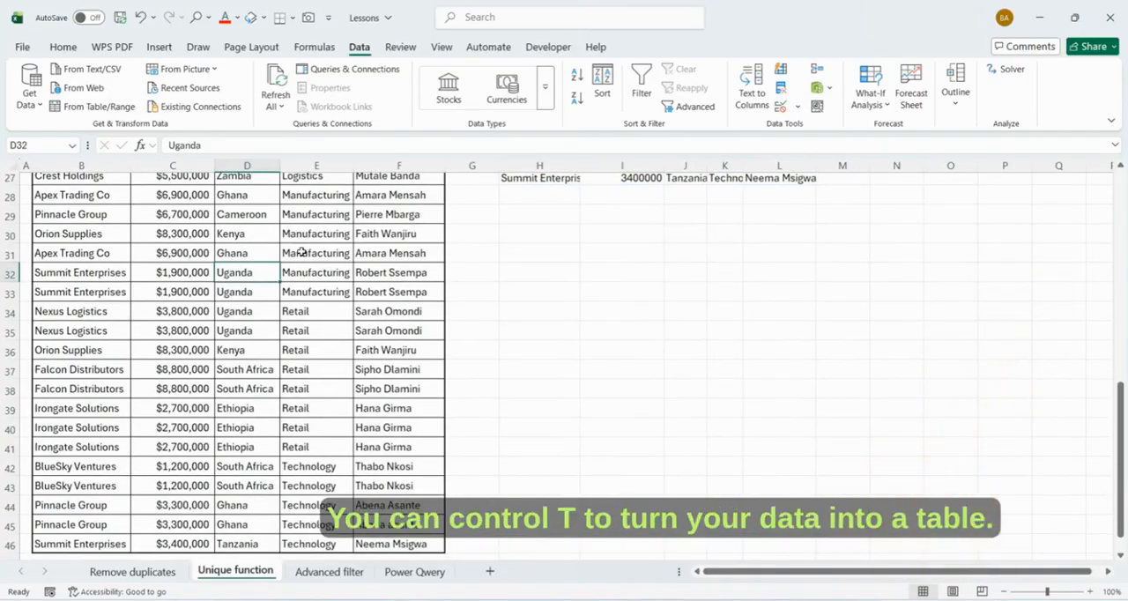
{"action": "key", "text": "ctrl+t"}
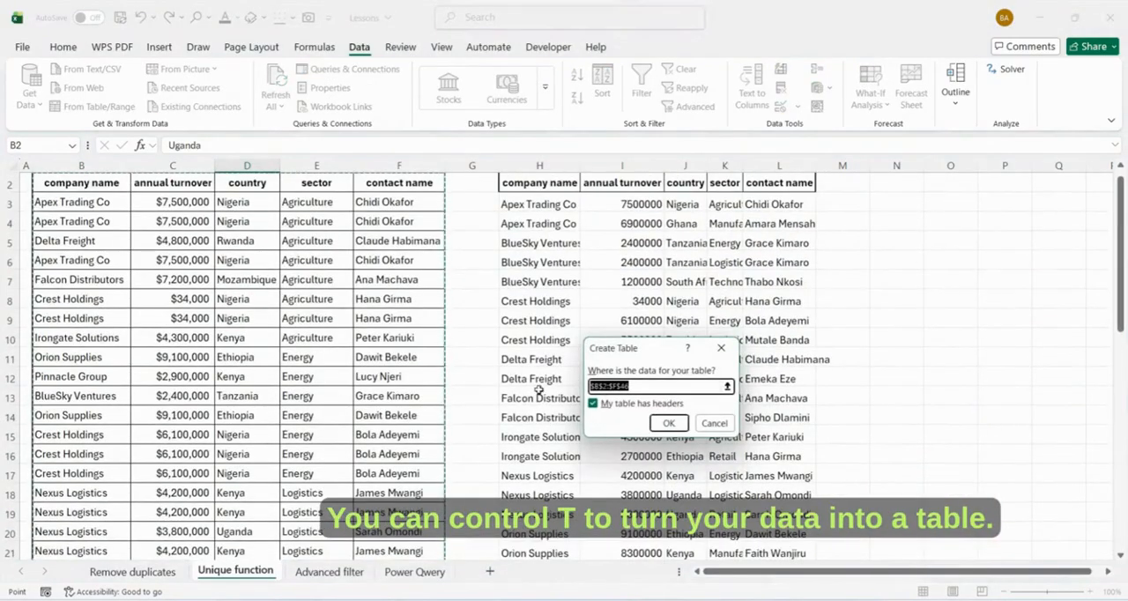
{"action": "left_click", "coordinate": [658, 423]}
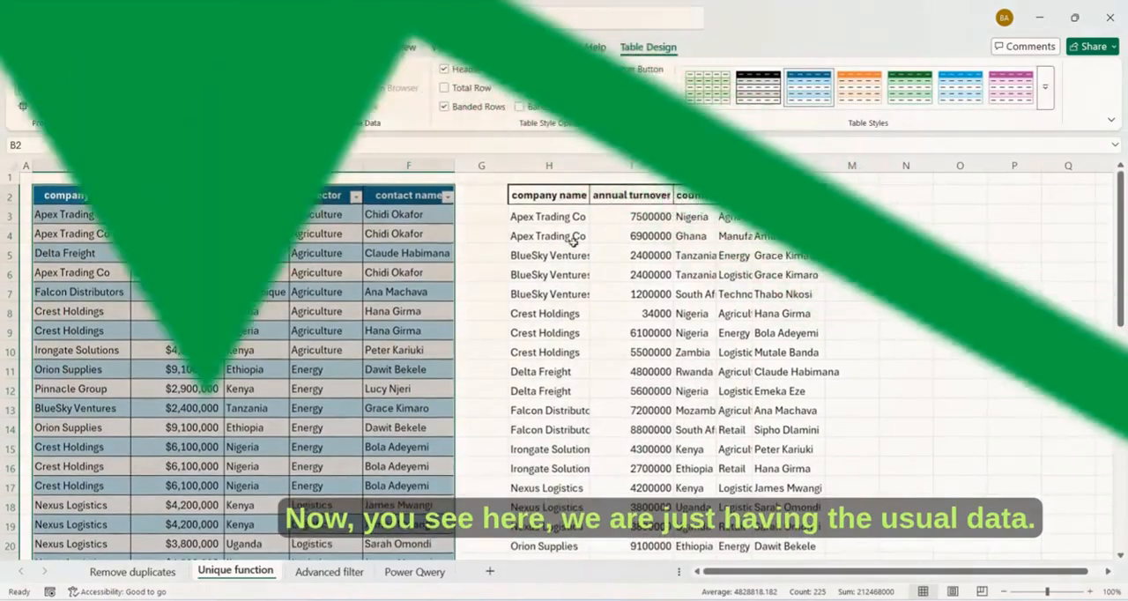
- Autofit all column widths on the Unique function sheet so the unique list's entries fit
{"action": "left_click_drag", "start_coordinate": [533, 217], "coordinate": [809, 233]}
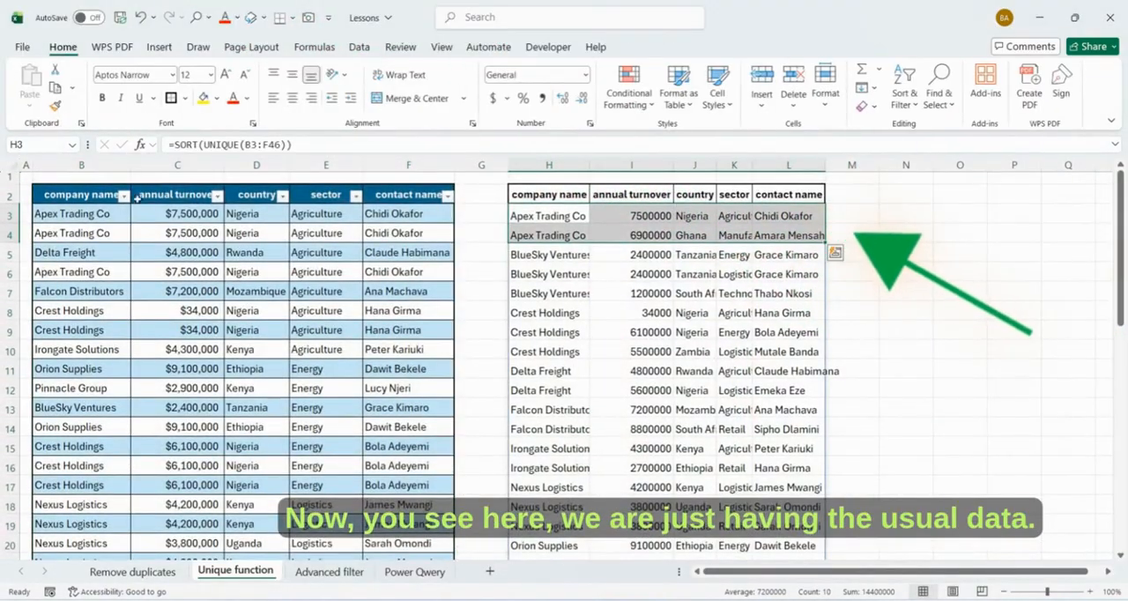
{"action": "left_click", "coordinate": [598, 314]}
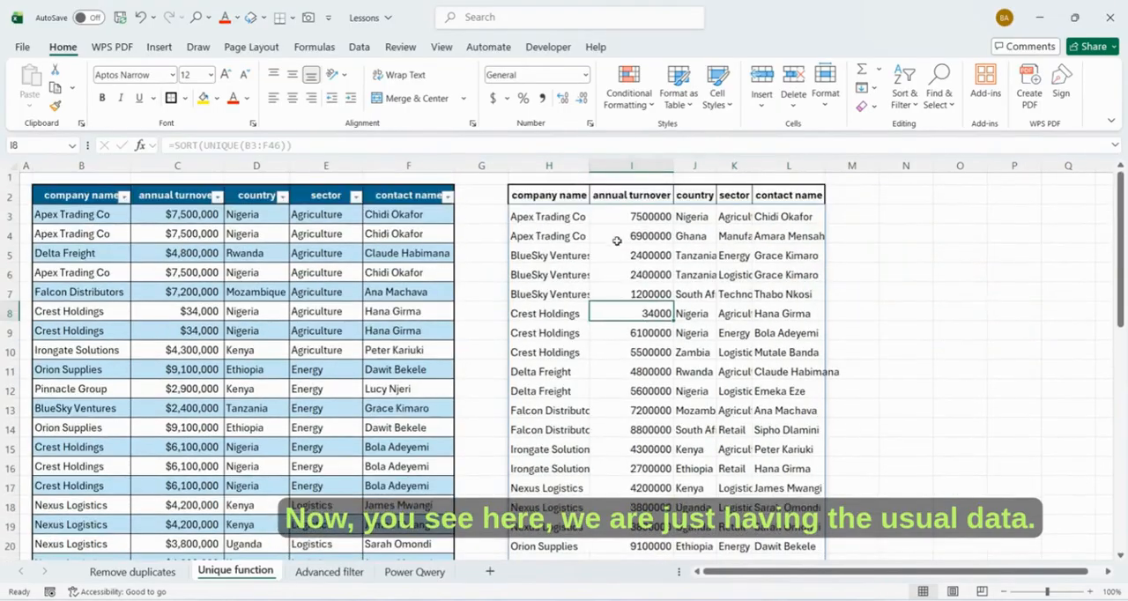
{"action": "left_click", "coordinate": [8, 170]}
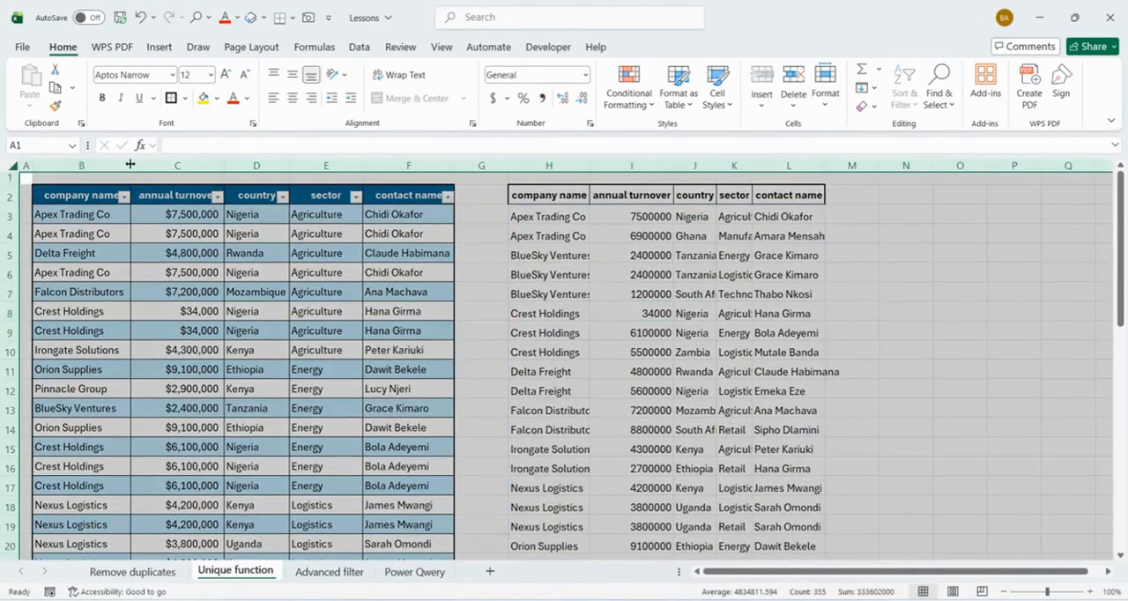
{"action": "double_click", "coordinate": [131, 165]}
{"action": "left_click", "coordinate": [619, 287]}
{"action": "left_click", "coordinate": [568, 218]}
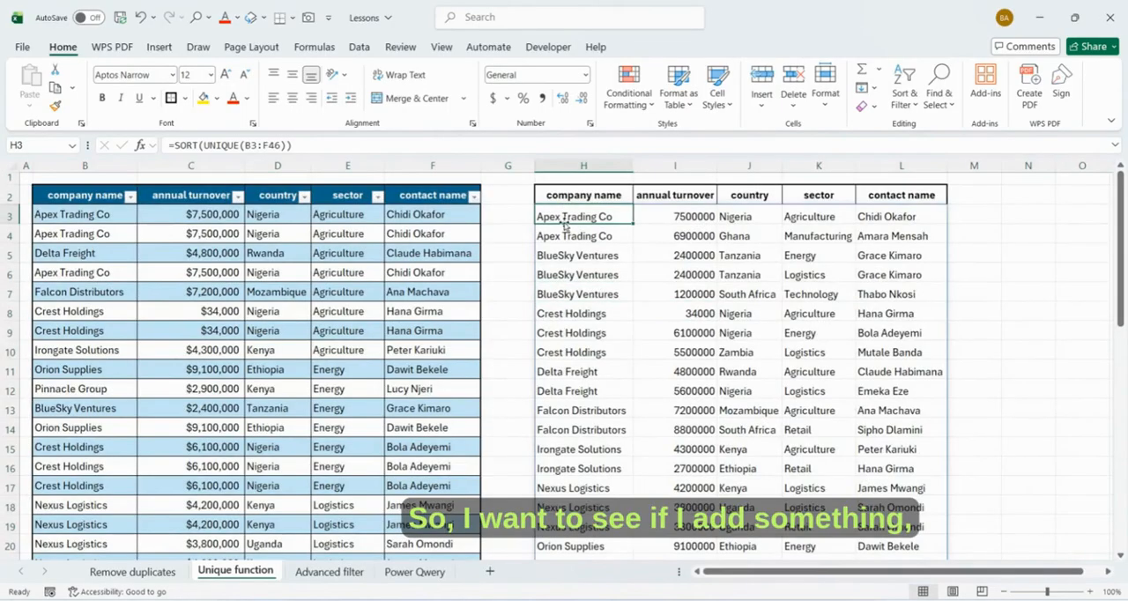
- Add a new record in row 47 below the source table with company name Apex abc and annual turnover 35000
{"action": "scroll", "coordinate": [348, 357], "scroll_direction": "down", "scroll_amount": 8}
{"action": "scroll", "coordinate": [348, 357], "scroll_direction": "down", "scroll_amount": 3}
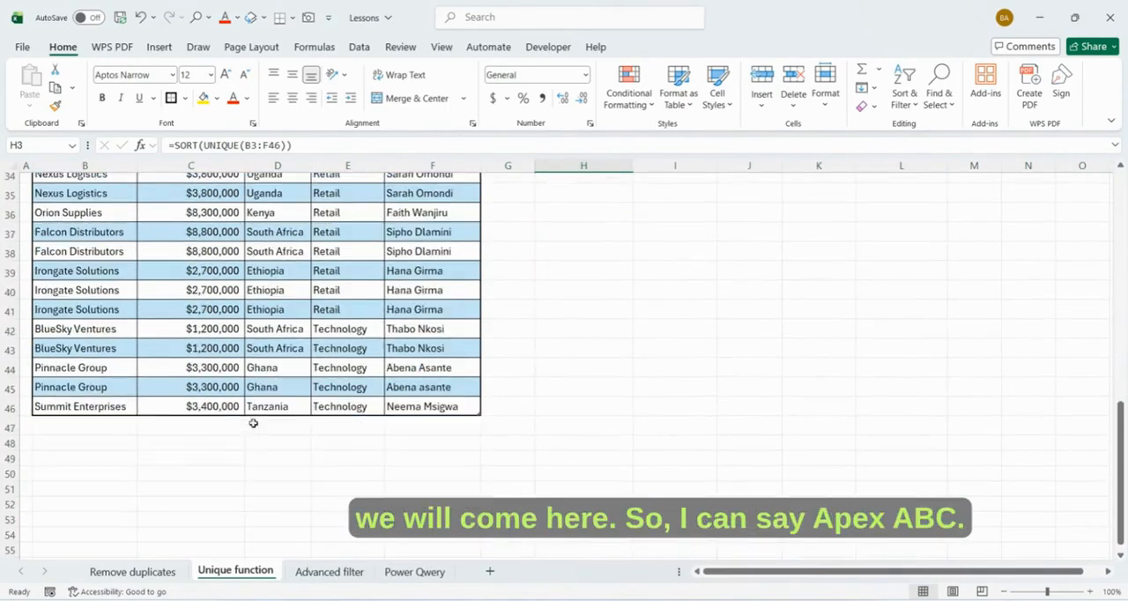
{"action": "left_click", "coordinate": [91, 423]}
{"action": "type", "text": "A"}
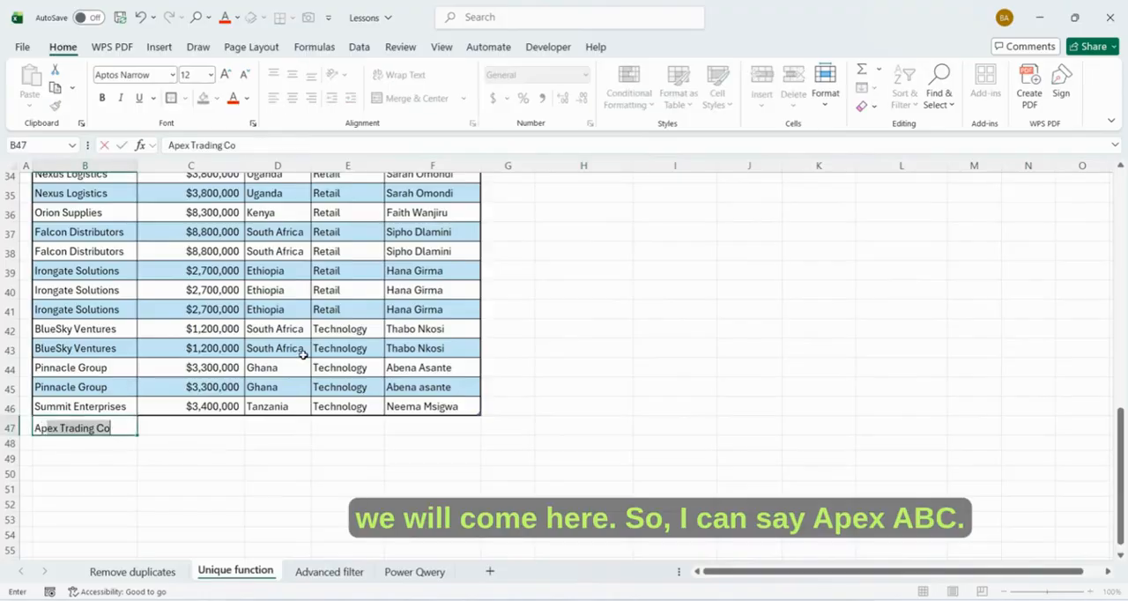
{"action": "type", "text": "pex a"}
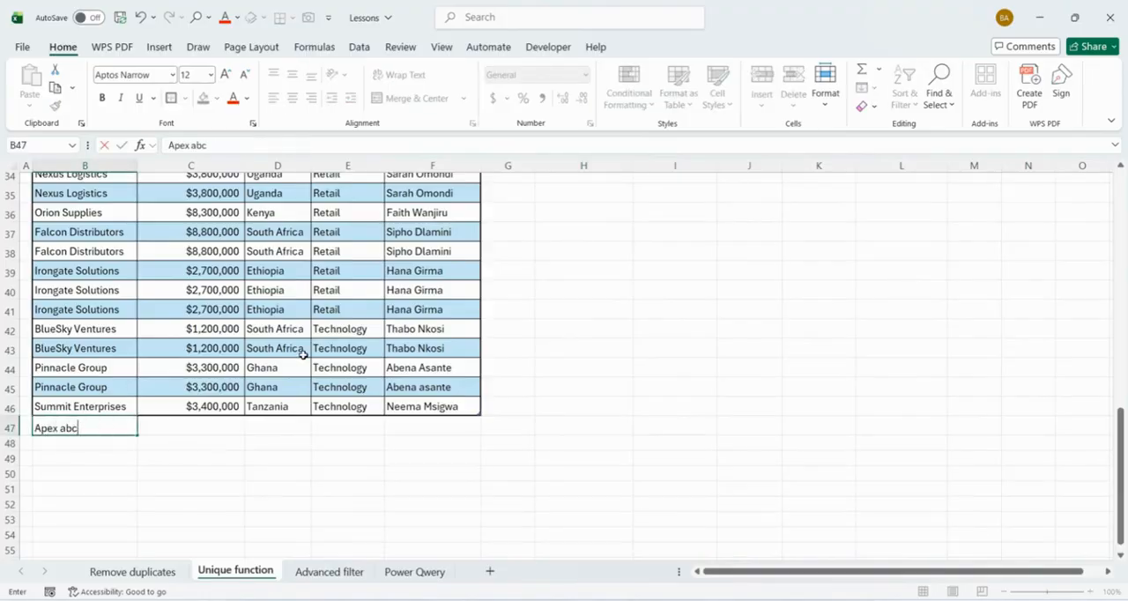
{"action": "type", "text": "bc"}
{"action": "key", "text": "Tab"}
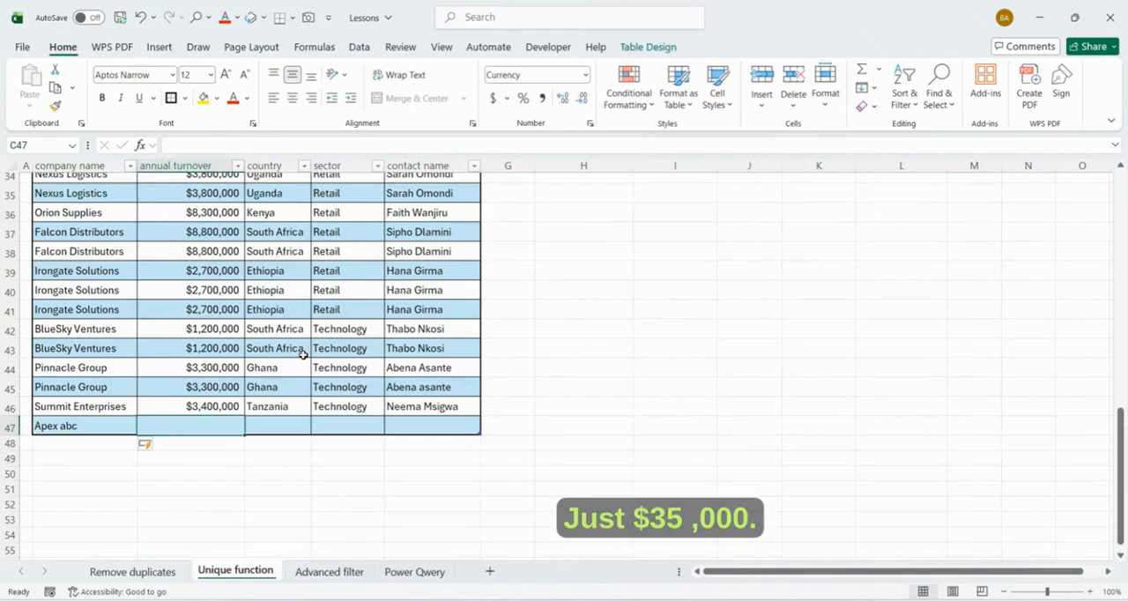
{"action": "type", "text": "35000"}
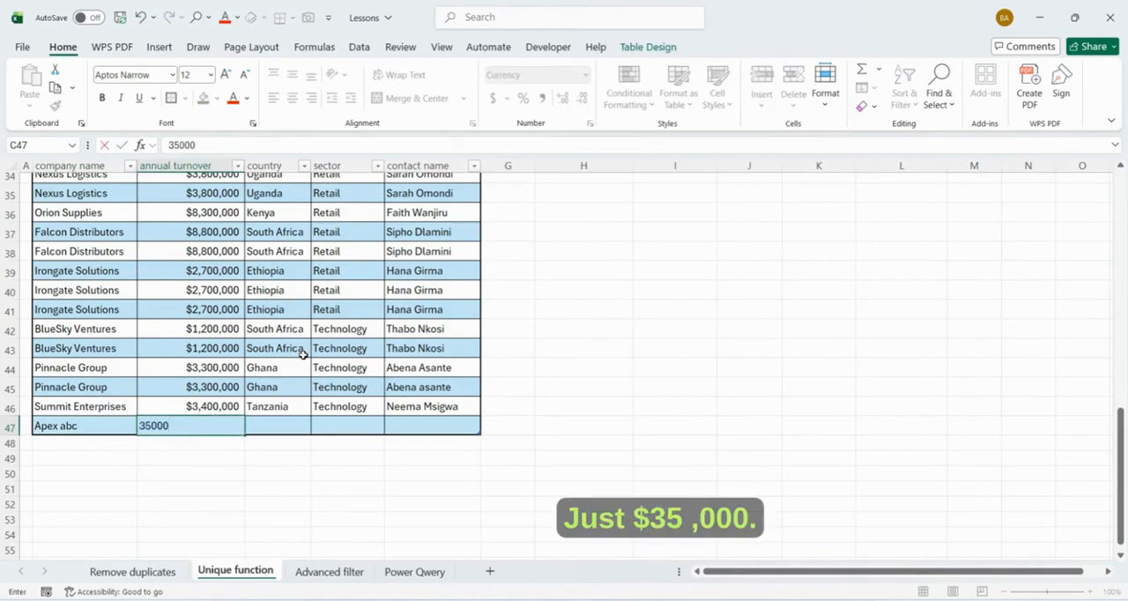
{"action": "key", "text": "Tab"}
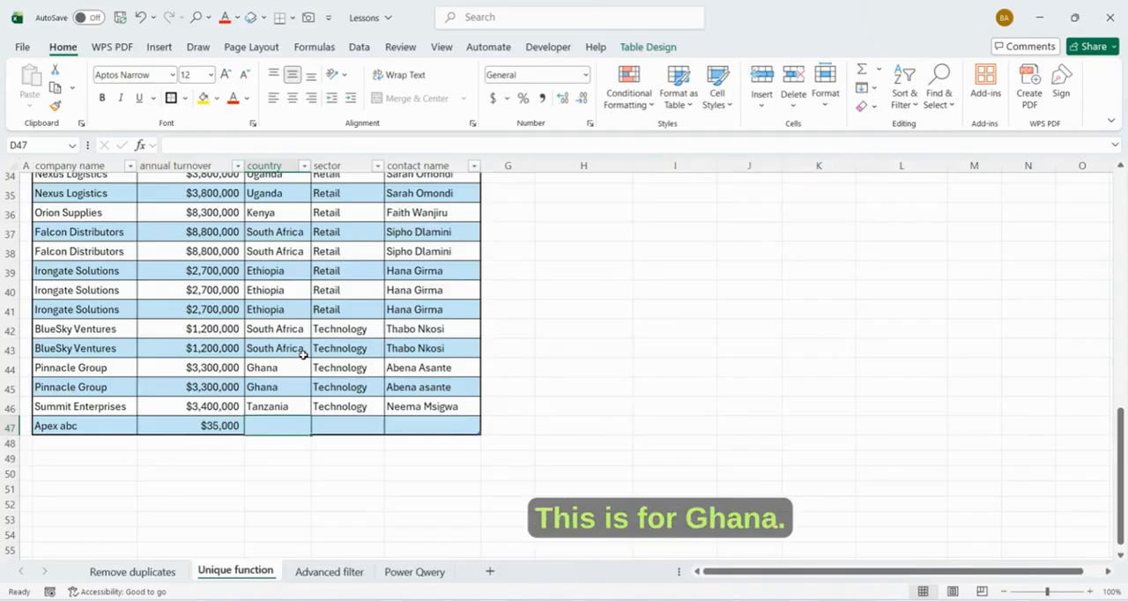
- Complete row 47 with country Ghana, sector Technology and the contact's full name
{"action": "type", "text": "ghana"}
{"action": "key", "text": "Tab"}
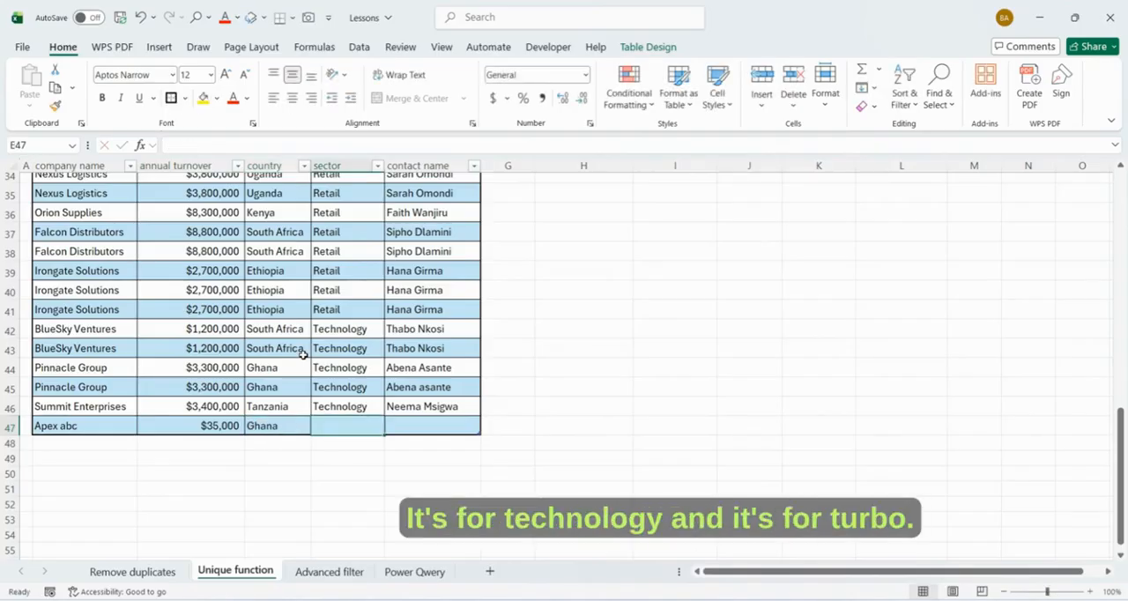
{"action": "type", "text": "Technology"}
{"action": "key", "text": "Tab"}
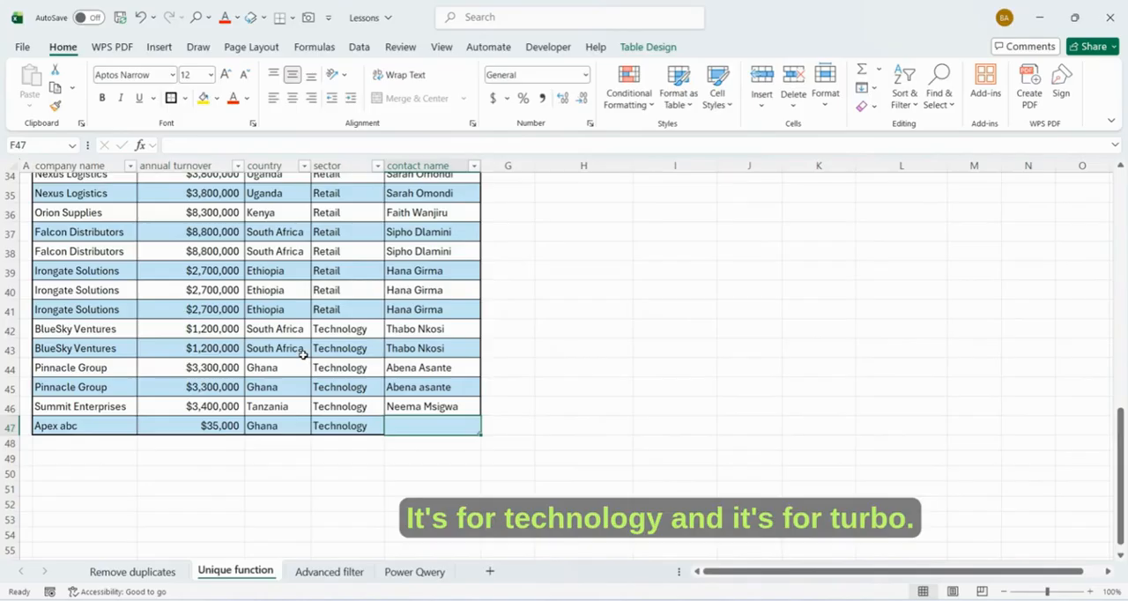
{"action": "type", "text": "Thabo Nkosi"}
{"action": "key", "text": "Tab"}
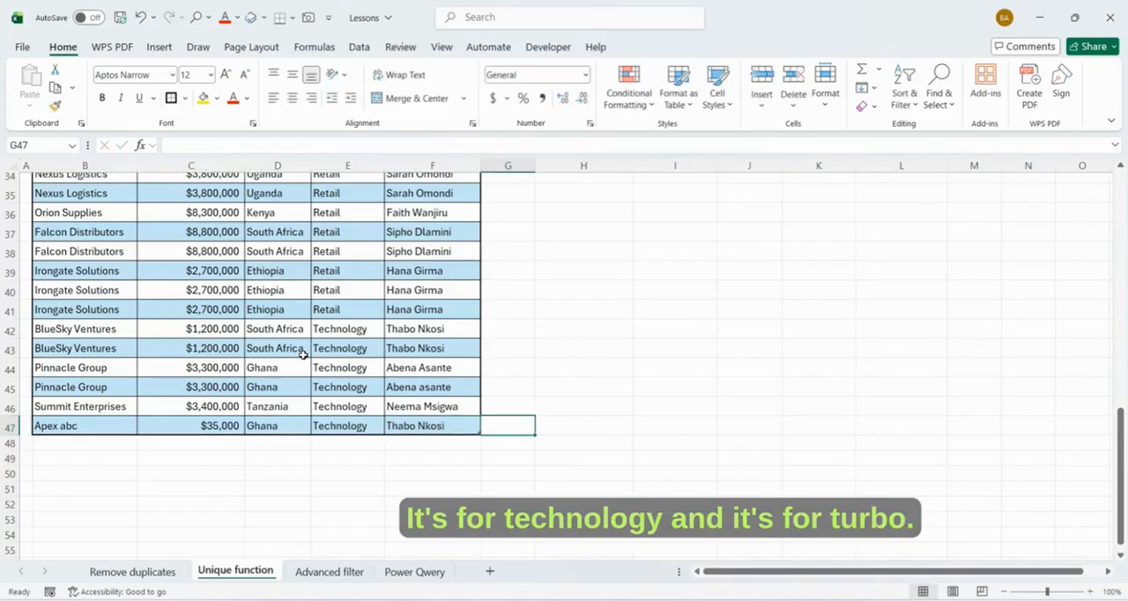
- Apply the current fill colour to the new Apex abc entry in H3:L3 and review the rest of the sorted unique list
{"action": "left_click", "coordinate": [58, 424]}
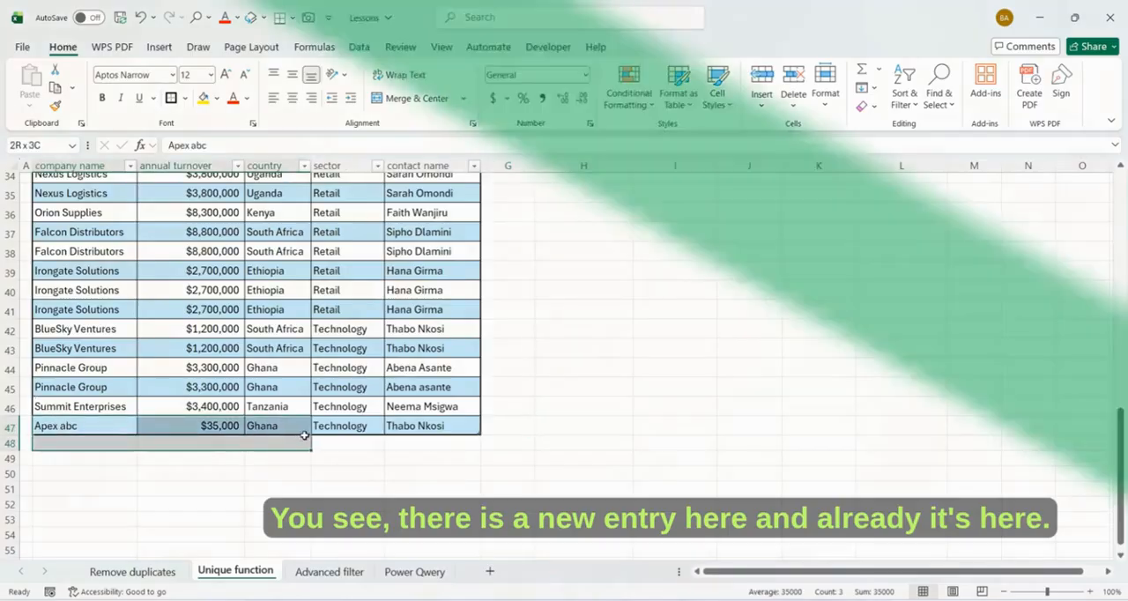
{"action": "scroll", "coordinate": [675, 365], "scroll_direction": "up", "scroll_amount": 9}
{"action": "scroll", "coordinate": [654, 339], "scroll_direction": "up", "scroll_amount": 2}
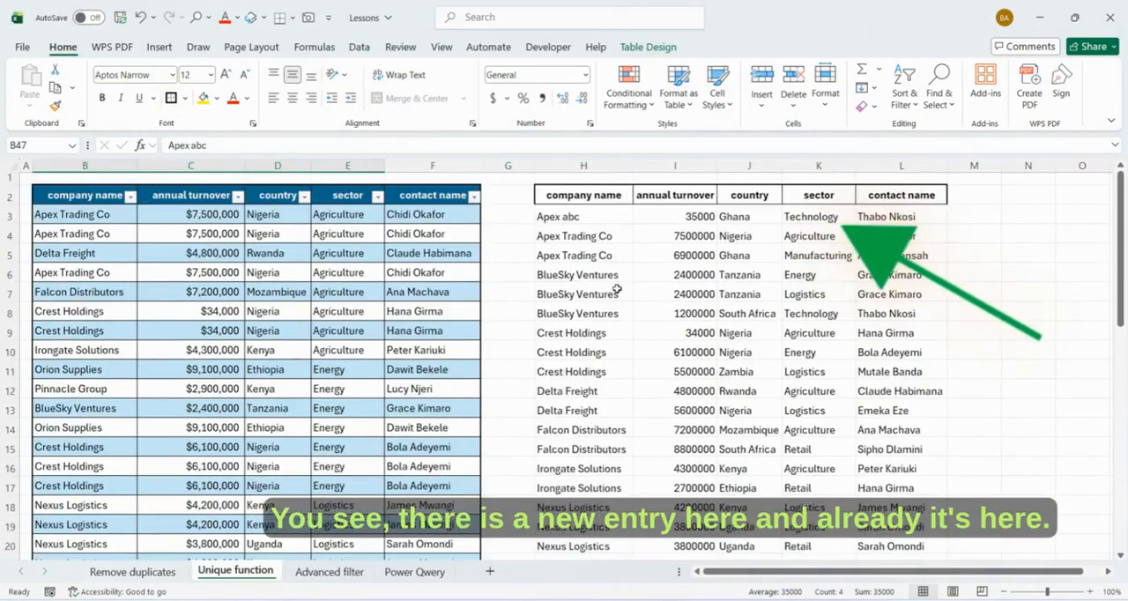
{"action": "left_click_drag", "start_coordinate": [568, 216], "coordinate": [895, 216]}
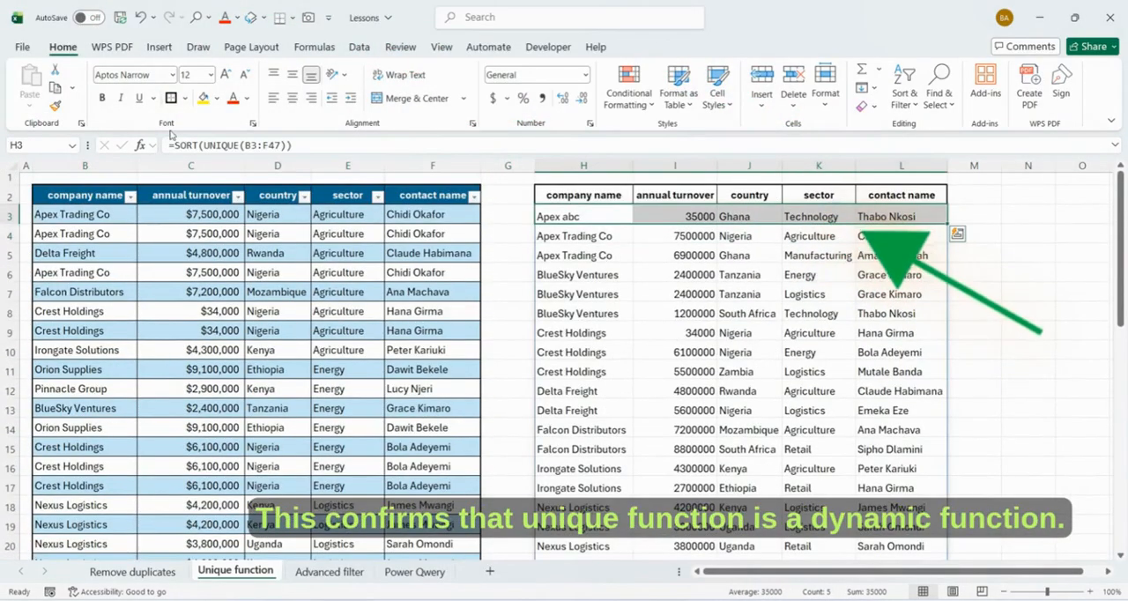
{"action": "left_click", "coordinate": [203, 98]}
{"action": "left_click", "coordinate": [621, 238]}
{"action": "scroll", "coordinate": [577, 326], "scroll_direction": "down", "scroll_amount": 6}
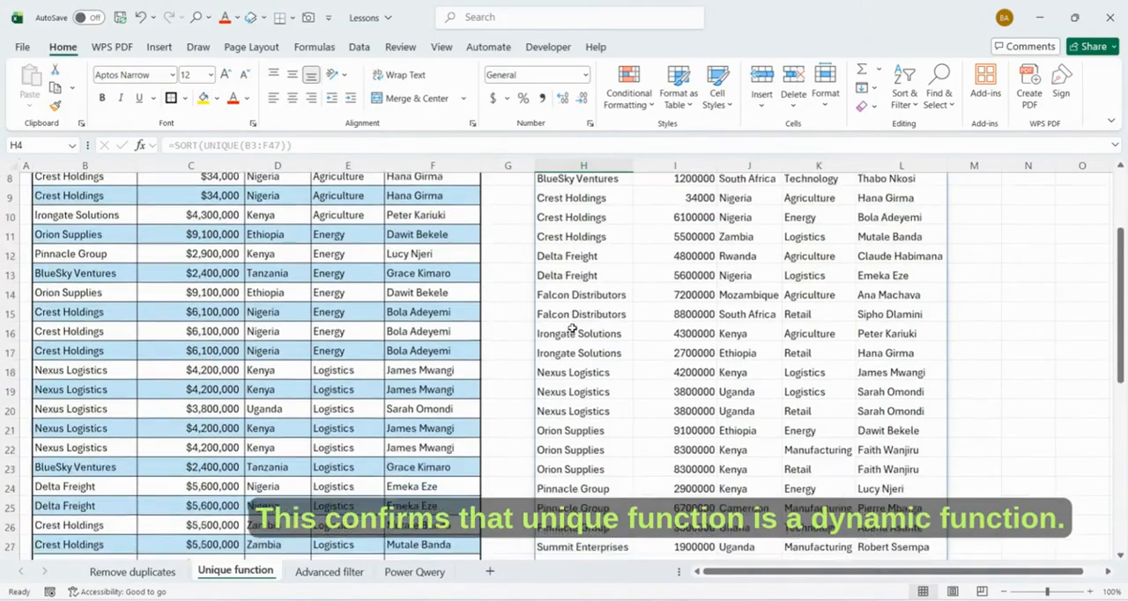
{"action": "scroll", "coordinate": [584, 324], "scroll_direction": "up", "scroll_amount": 2}
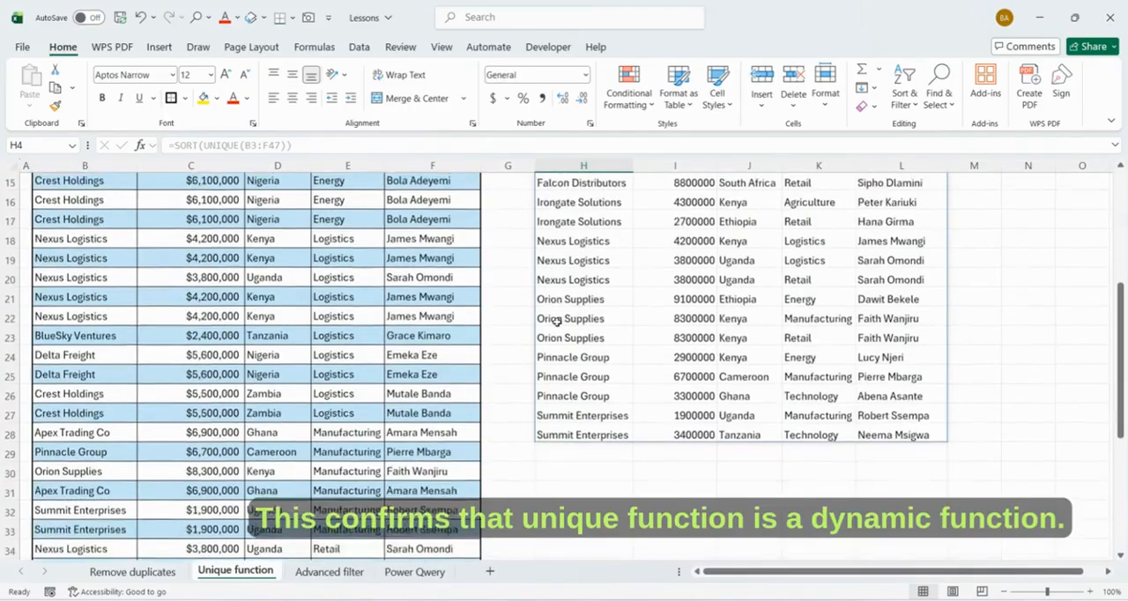
{"action": "scroll", "coordinate": [458, 383], "scroll_direction": "down", "scroll_amount": 1}
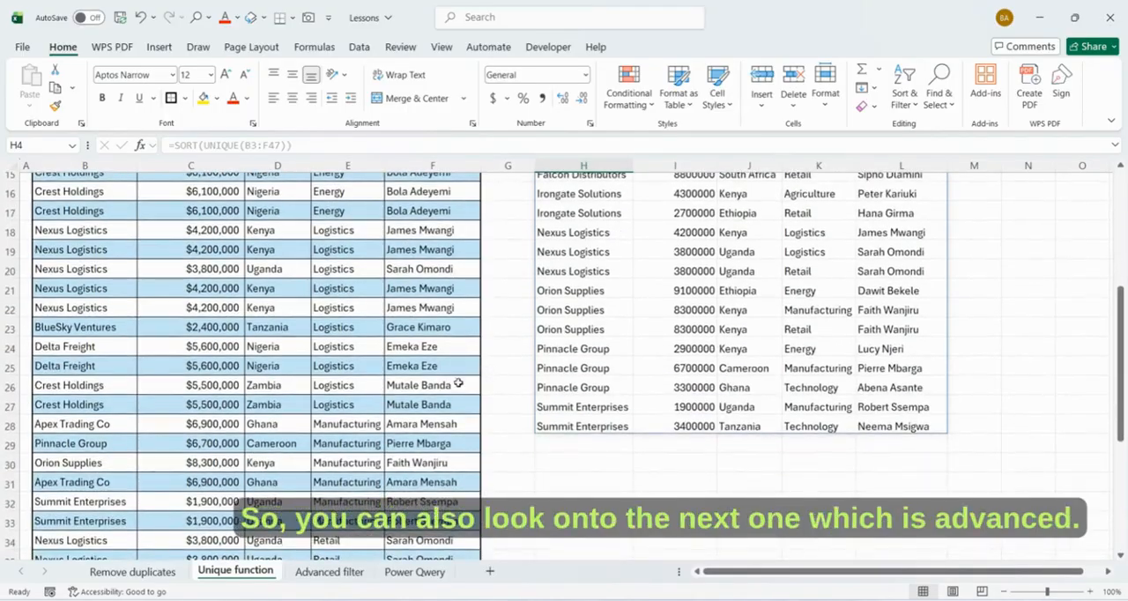
- Switch to the Advanced filter sheet, select the empty cell I2 and start an Advanced Filter
{"action": "left_click", "coordinate": [330, 573]}
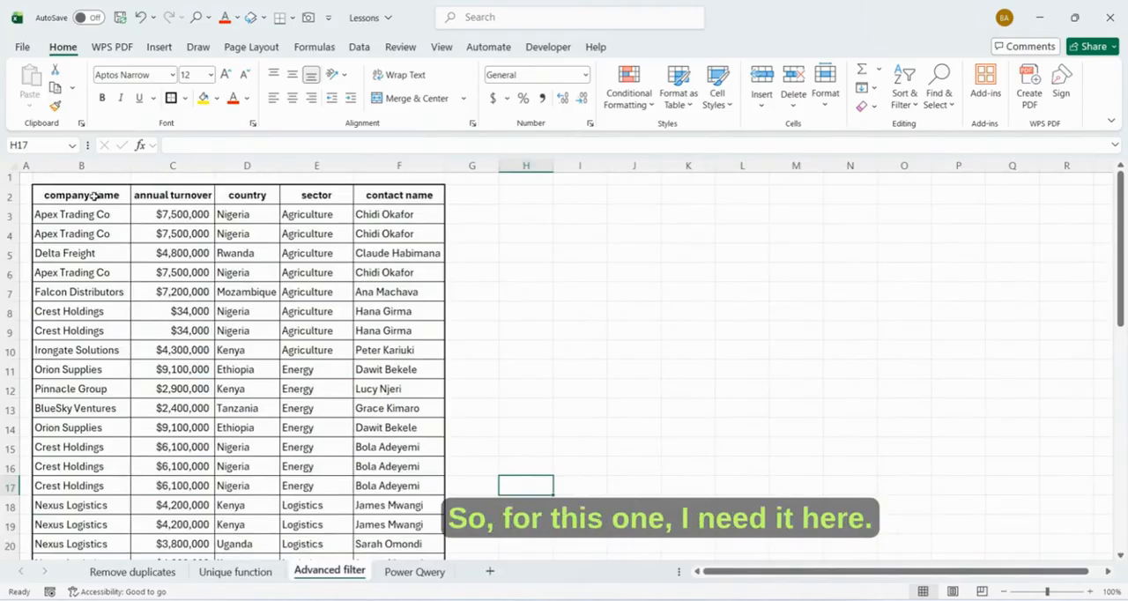
{"action": "left_click", "coordinate": [563, 216]}
{"action": "left_click", "coordinate": [534, 196]}
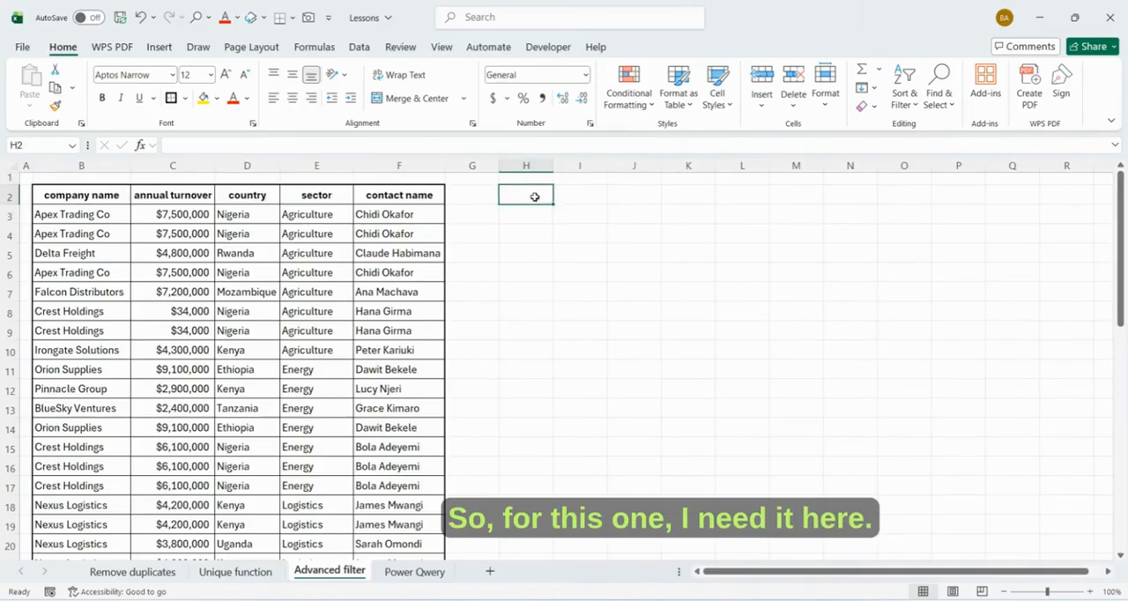
{"action": "left_click", "coordinate": [576, 199]}
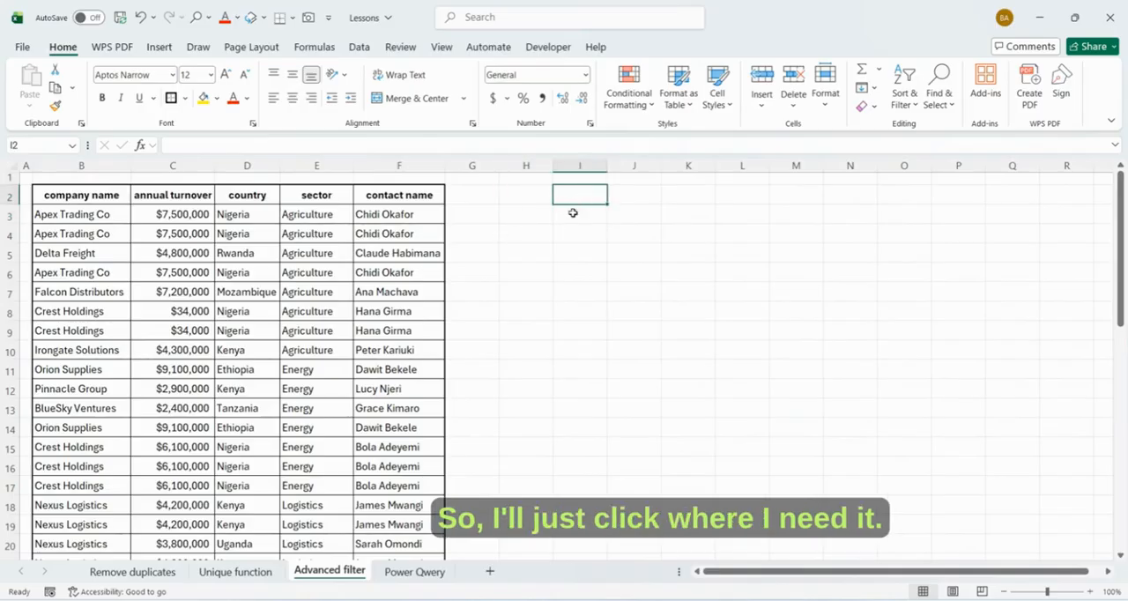
{"action": "left_click", "coordinate": [359, 49]}
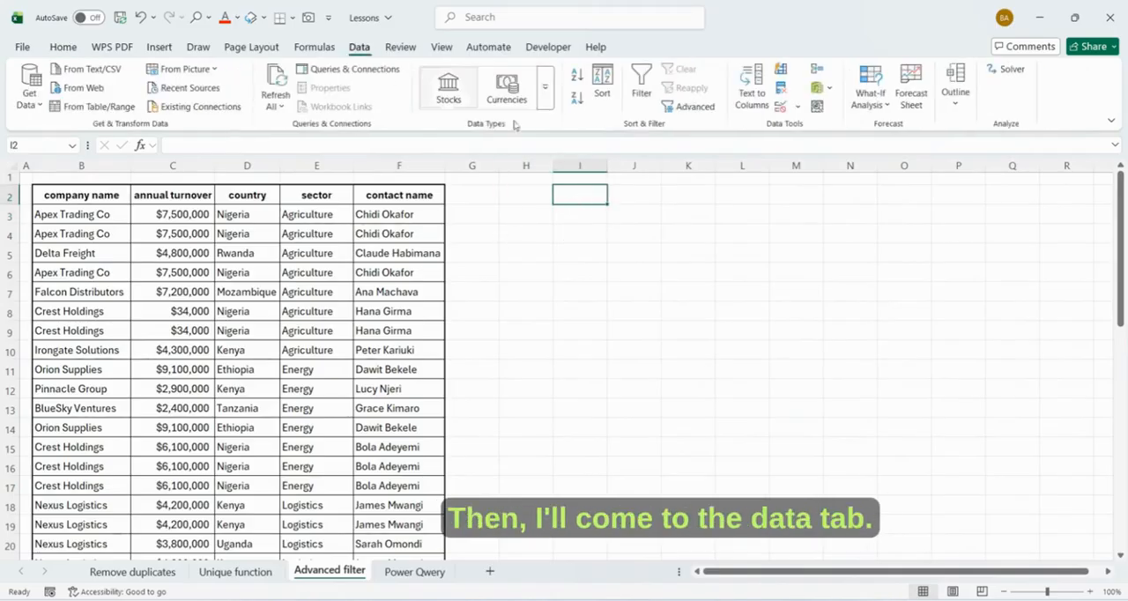
{"action": "left_click", "coordinate": [691, 107]}
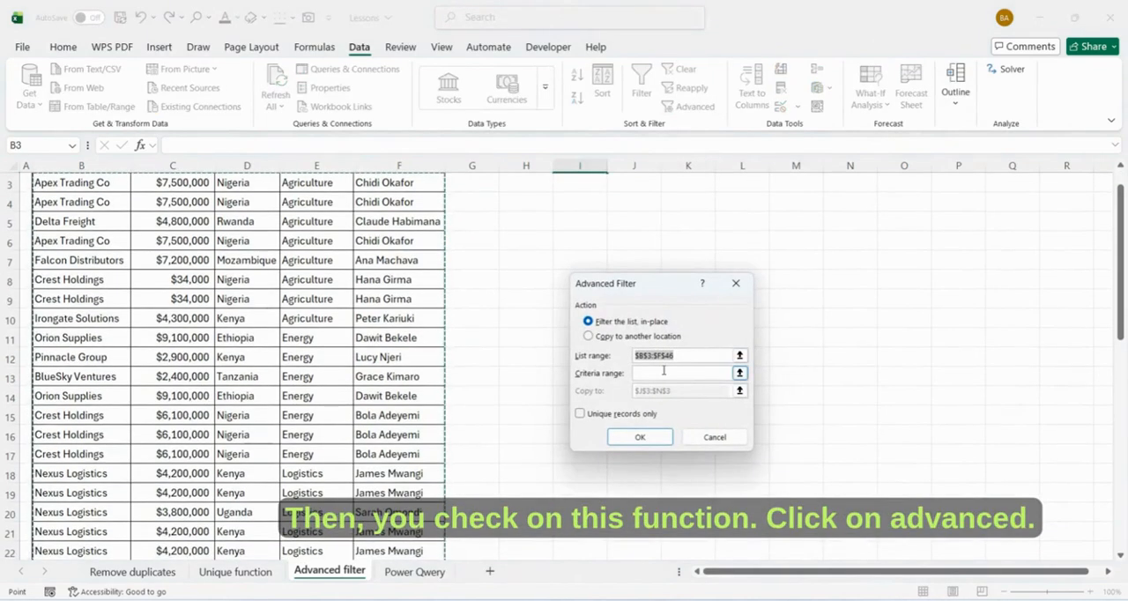
- Set the Advanced Filter to copy its results to another location, with cell I2 as the destination
{"action": "left_click", "coordinate": [587, 337]}
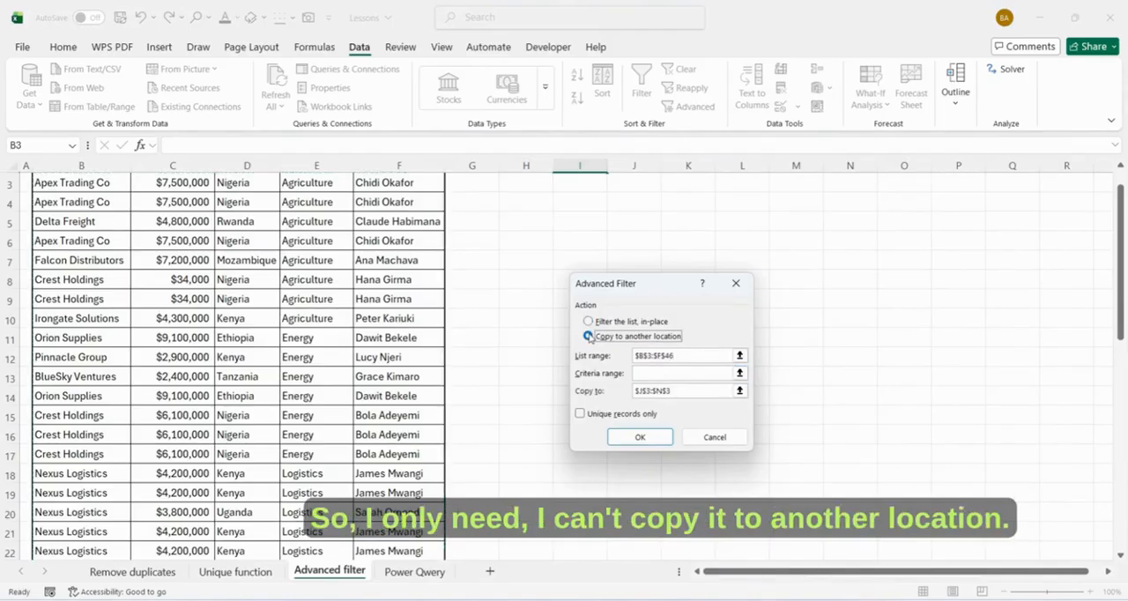
{"action": "left_click", "coordinate": [679, 391]}
{"action": "left_click_drag", "start_coordinate": [677, 391], "coordinate": [636, 394]}
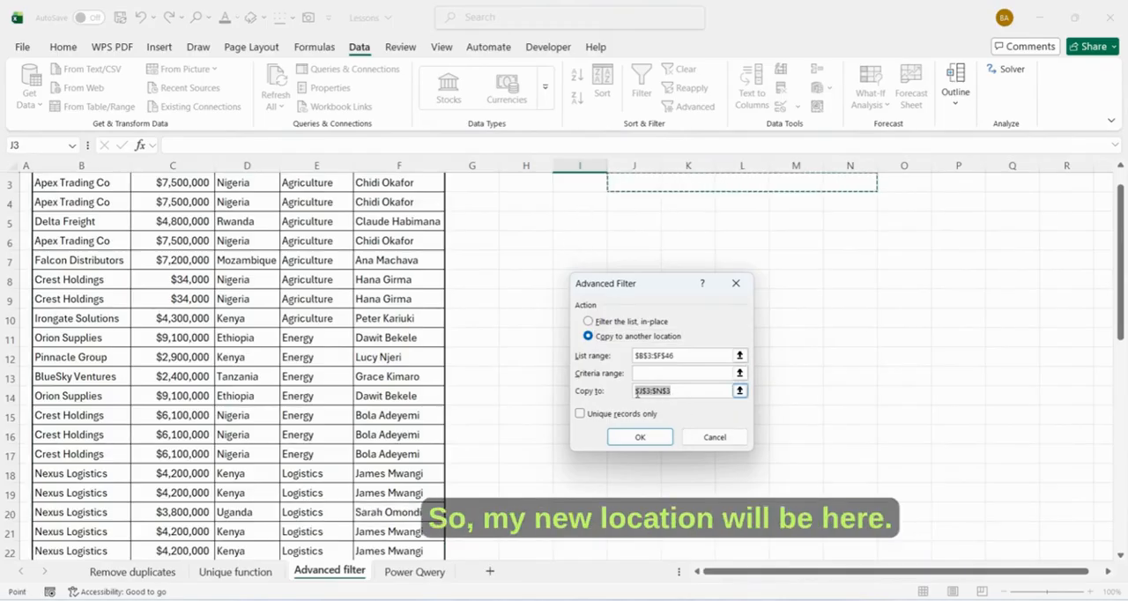
{"action": "left_click", "coordinate": [588, 336]}
{"action": "scroll", "coordinate": [573, 239], "scroll_direction": "up", "scroll_amount": 1}
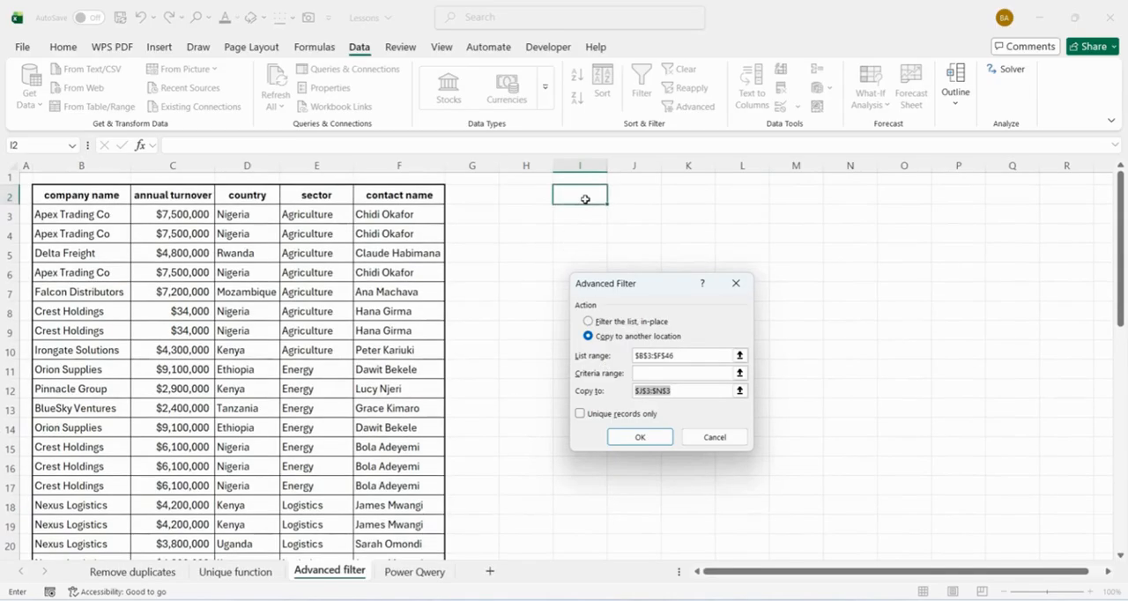
{"action": "left_click", "coordinate": [585, 195]}
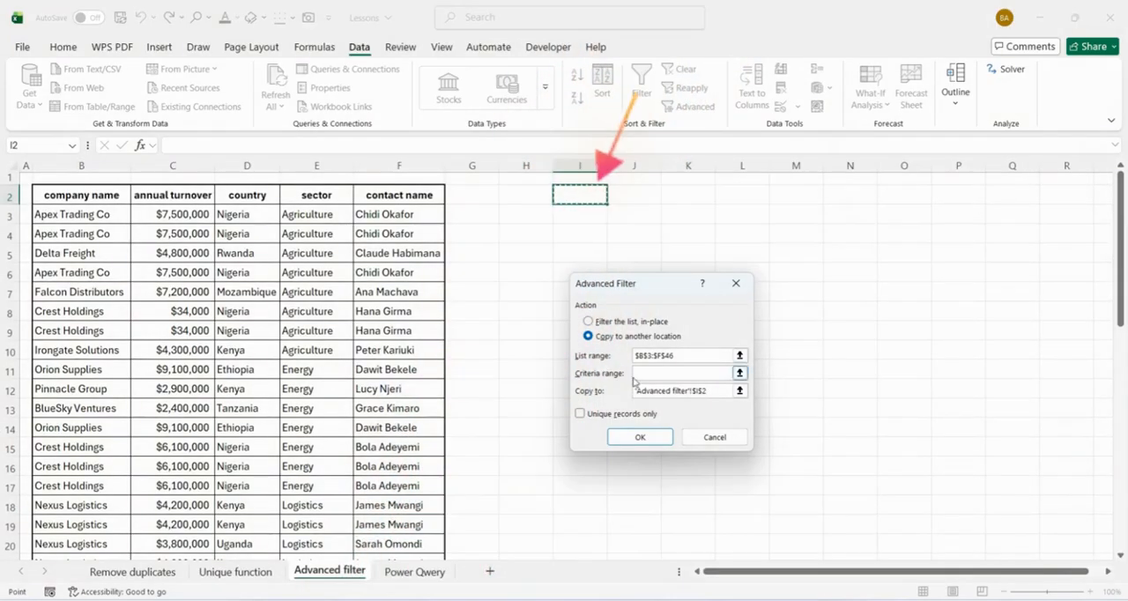
- Restrict the Advanced Filter to unique records only, check the list range $B$3:$F$46 against the data, and run the filter
{"action": "left_click", "coordinate": [579, 414]}
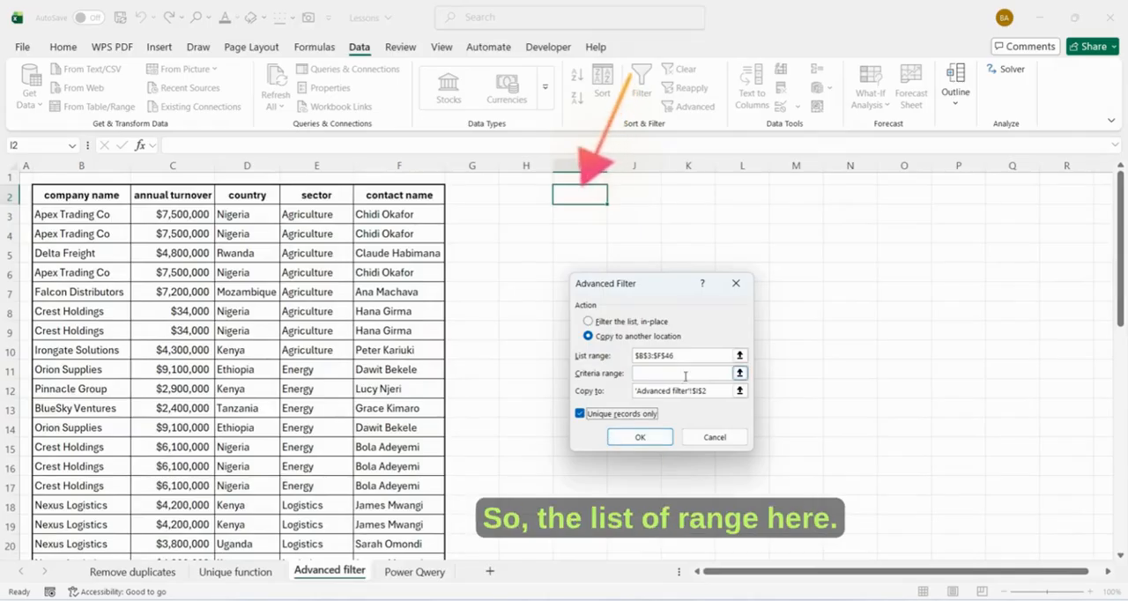
{"action": "left_click", "coordinate": [644, 355]}
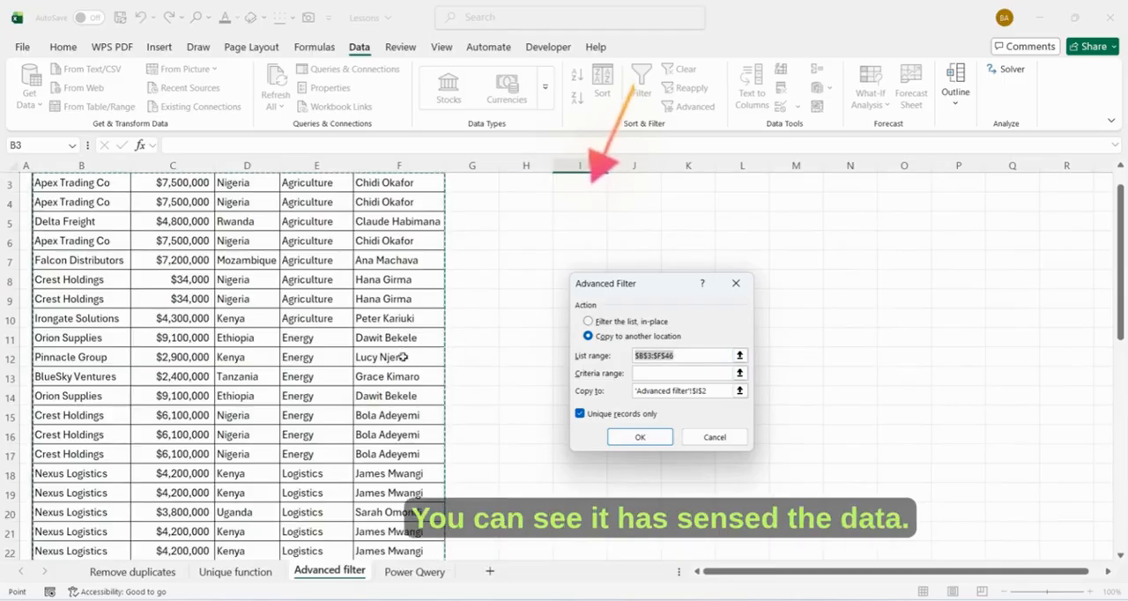
{"action": "scroll", "coordinate": [373, 402], "scroll_direction": "down", "scroll_amount": 16}
{"action": "scroll", "coordinate": [399, 447], "scroll_direction": "up", "scroll_amount": 17}
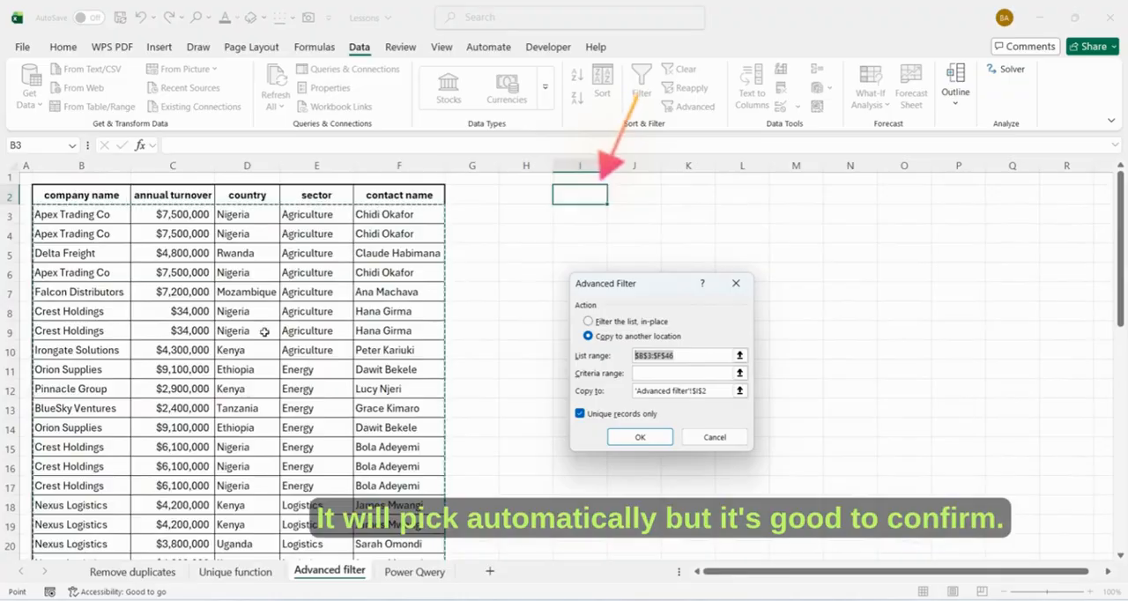
{"action": "scroll", "coordinate": [423, 408], "scroll_direction": "down", "scroll_amount": 1}
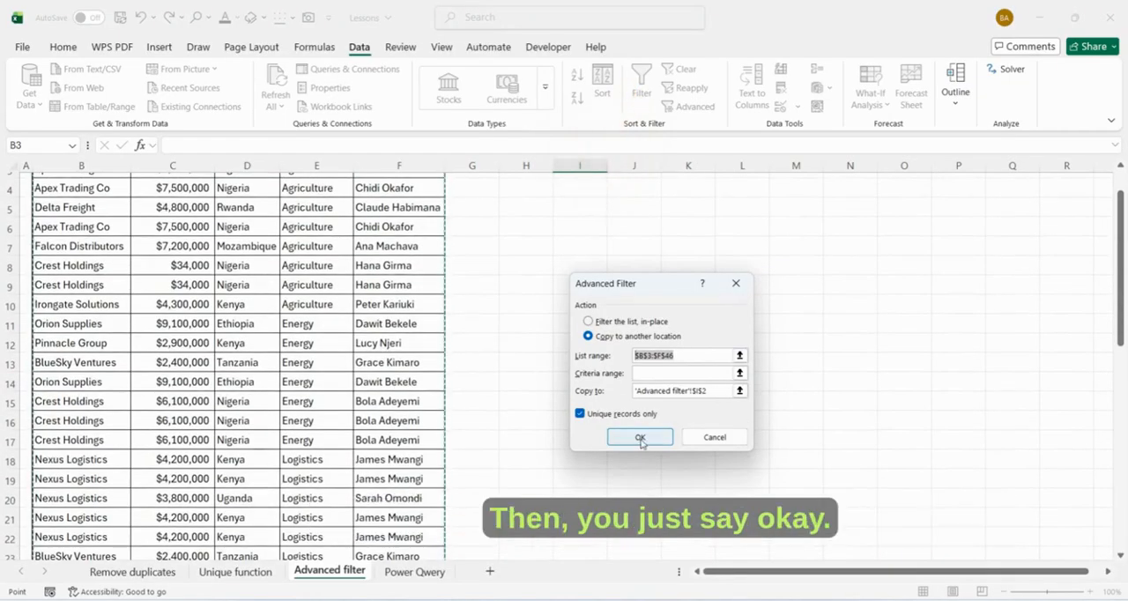
{"action": "left_click", "coordinate": [639, 438]}
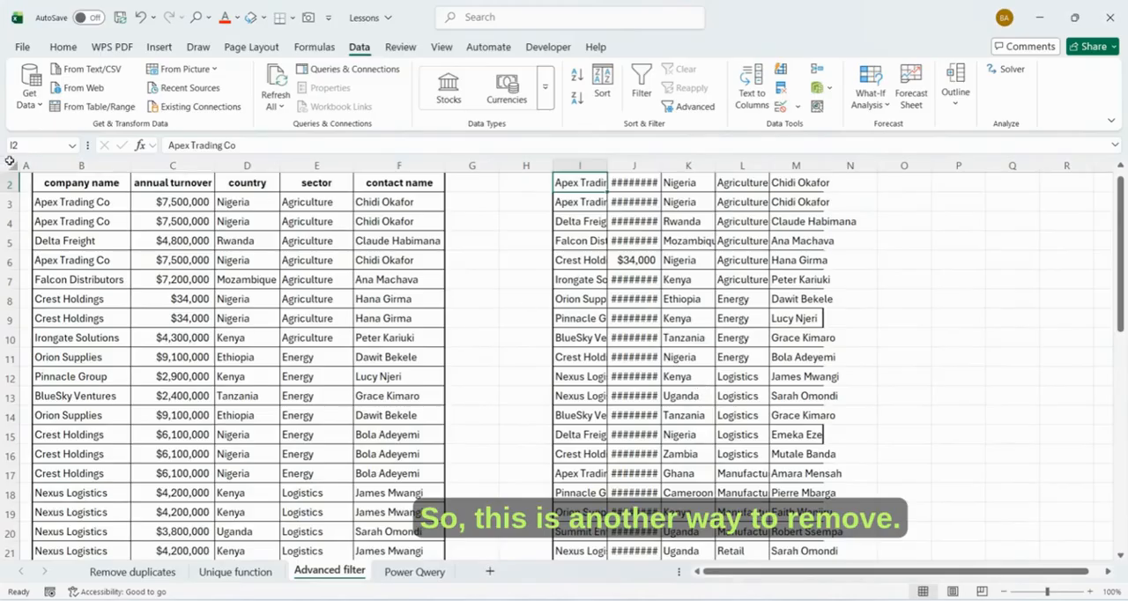
- Autofit all column widths on the Advanced filter sheet and compare the copied unique records with the original list
{"action": "left_click", "coordinate": [9, 160]}
{"action": "double_click", "coordinate": [130, 166]}
{"action": "scroll", "coordinate": [571, 334], "scroll_direction": "down", "scroll_amount": 3}
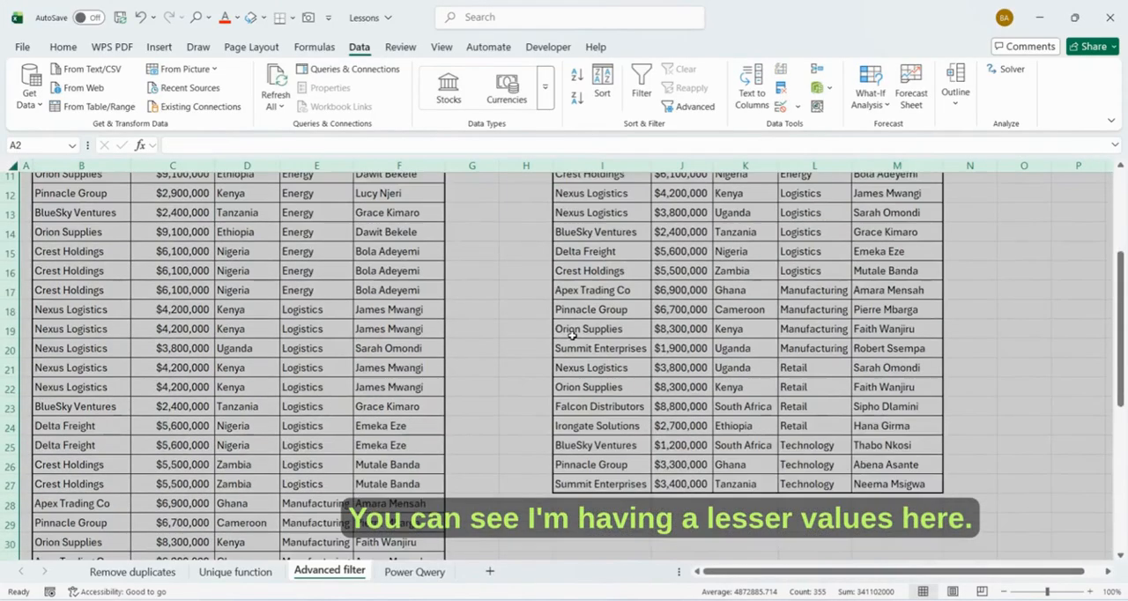
{"action": "scroll", "coordinate": [571, 335], "scroll_direction": "down", "scroll_amount": 2}
{"action": "left_click_drag", "start_coordinate": [620, 414], "coordinate": [609, 502]}
{"action": "scroll", "coordinate": [641, 471], "scroll_direction": "down", "scroll_amount": 3}
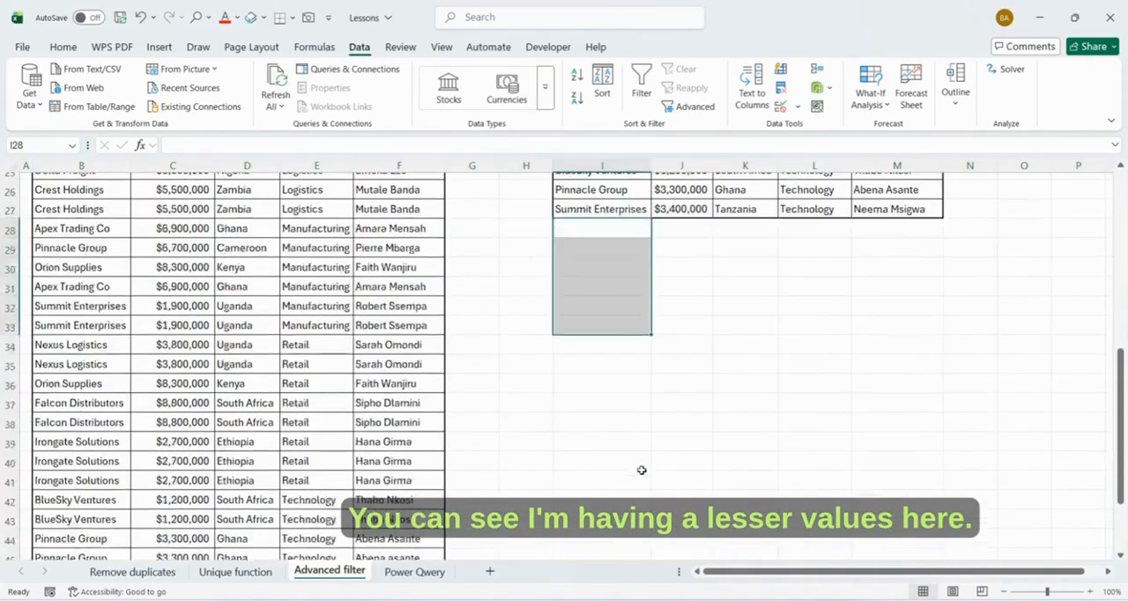
{"action": "scroll", "coordinate": [643, 471], "scroll_direction": "up", "scroll_amount": 4}
{"action": "scroll", "coordinate": [667, 418], "scroll_direction": "up", "scroll_amount": 4}
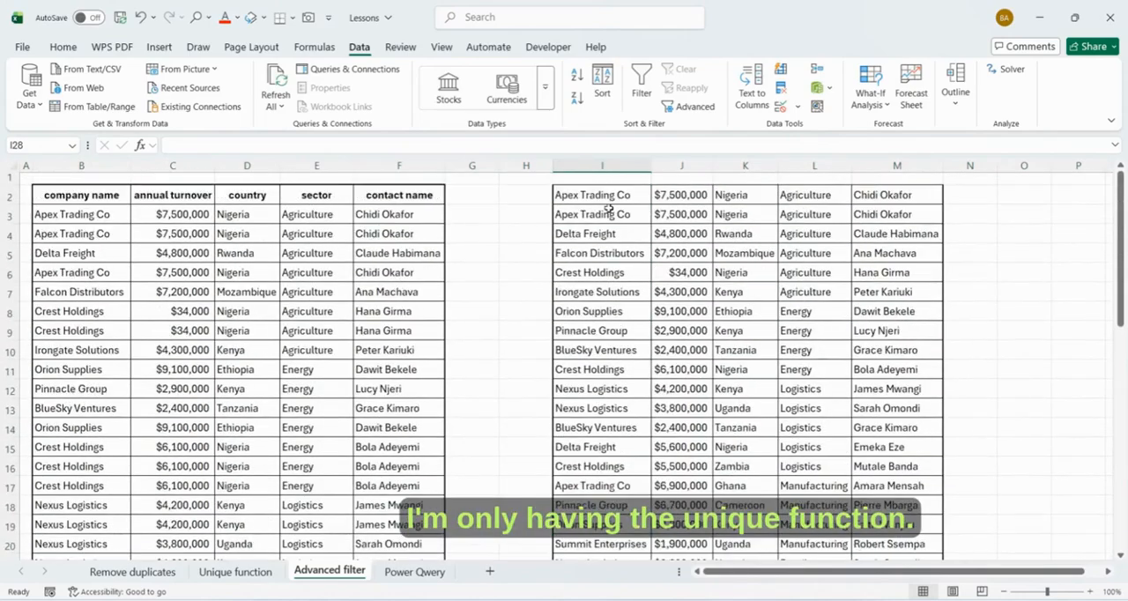
{"action": "left_click", "coordinate": [602, 165]}
{"action": "left_click", "coordinate": [686, 600]}
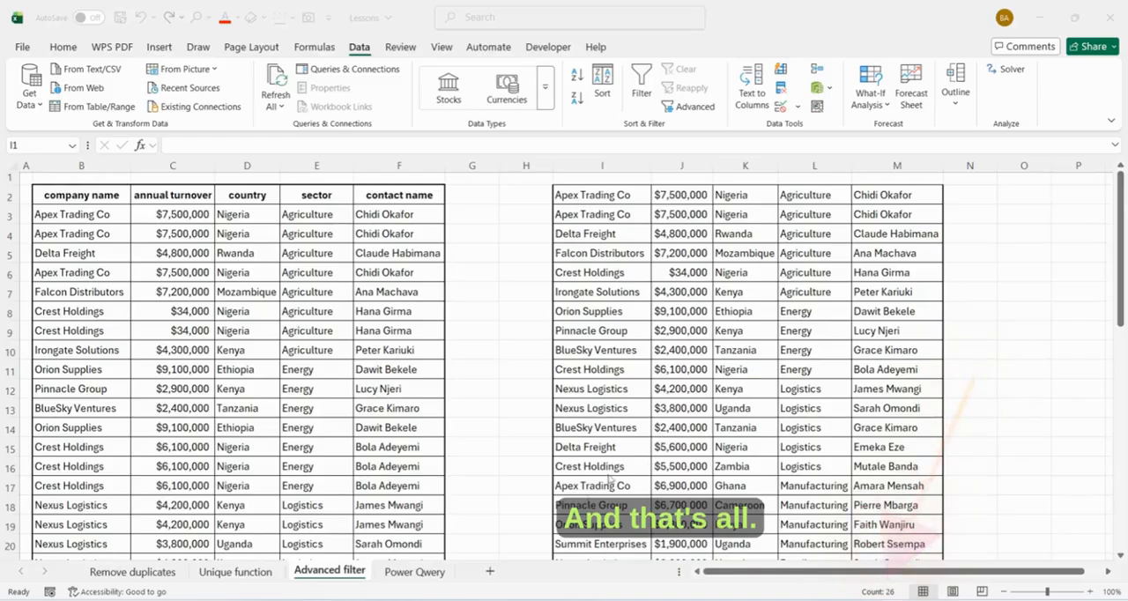
- Switch to the Power Qwery sheet and convert the company data into a table with headers
{"action": "left_click", "coordinate": [401, 575]}
{"action": "left_click", "coordinate": [401, 573]}
{"action": "scroll", "coordinate": [435, 468], "scroll_direction": "up", "scroll_amount": 5}
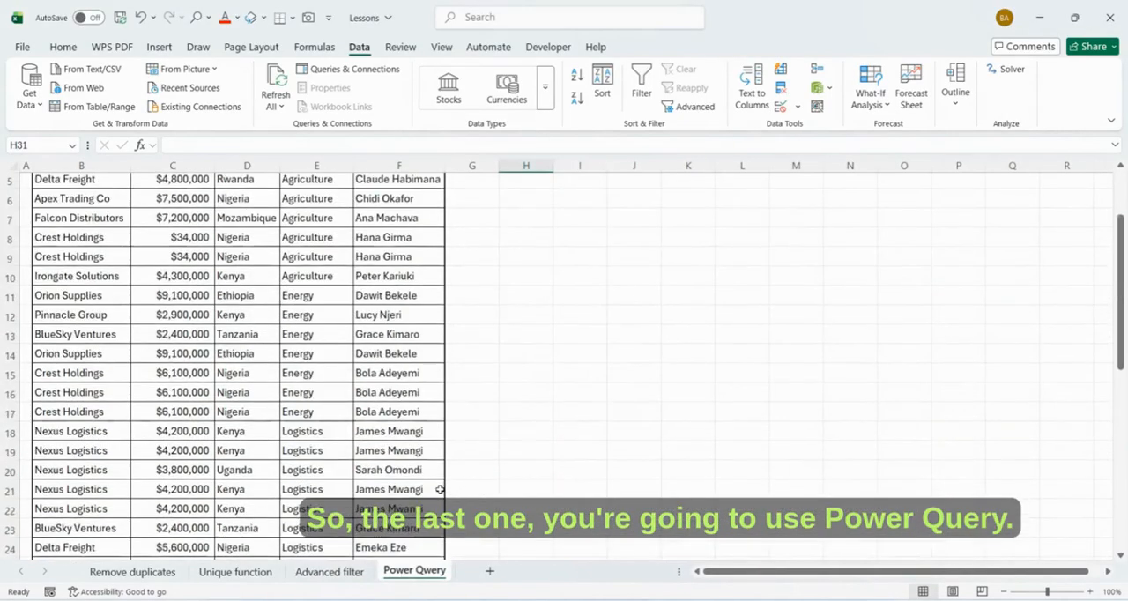
{"action": "left_click", "coordinate": [253, 367]}
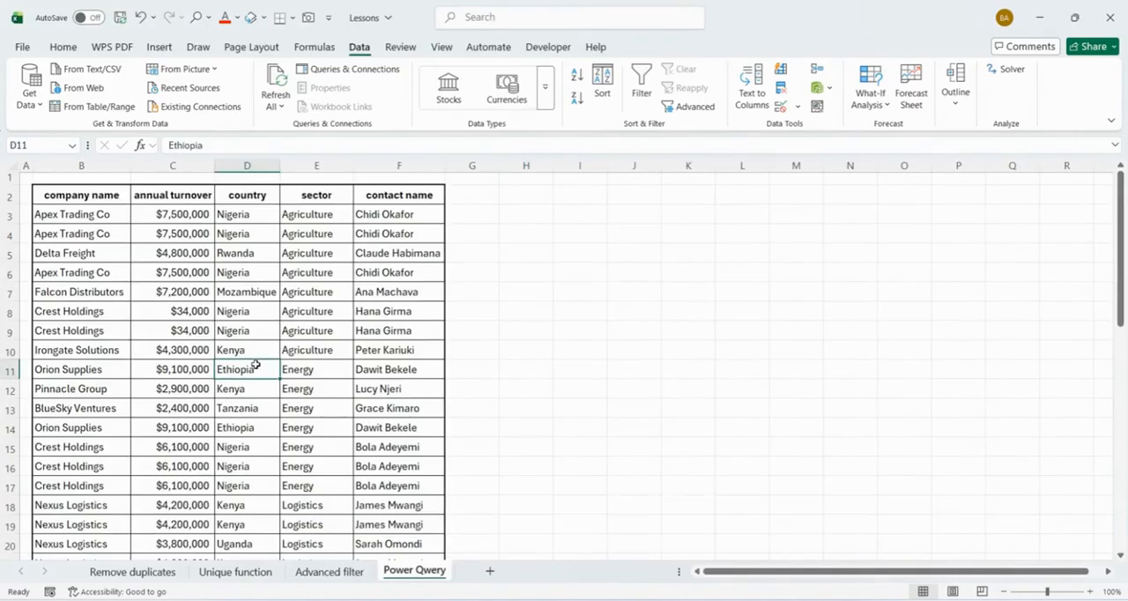
{"action": "key", "text": "ctrl+t"}
{"action": "key", "text": "Return"}
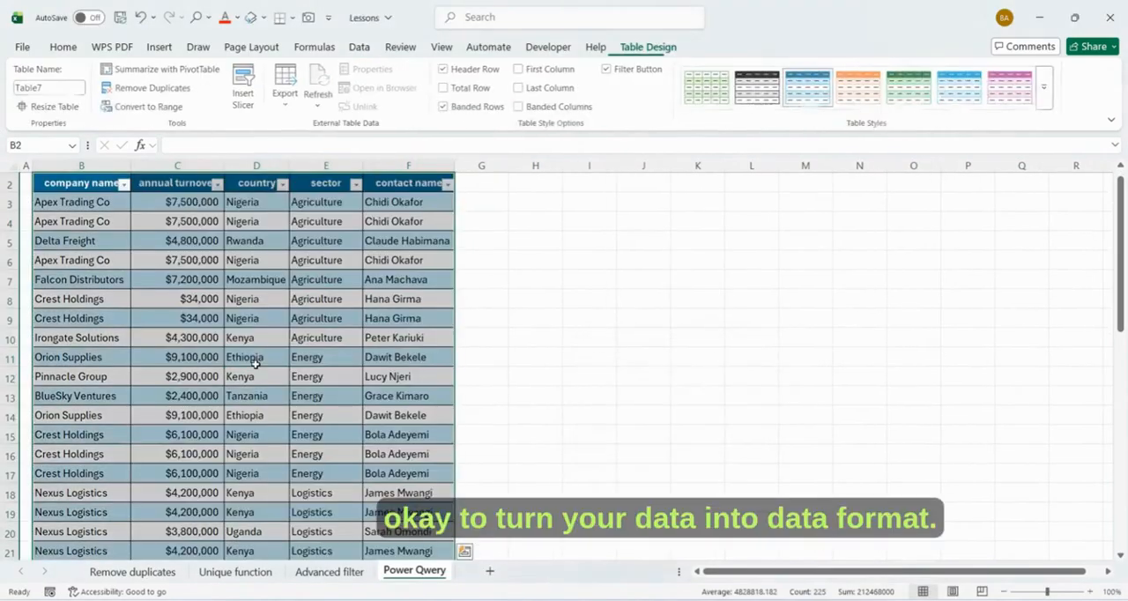
- Convert the company table on the Power Qwery sheet back to a normal range
{"action": "left_click", "coordinate": [519, 312]}
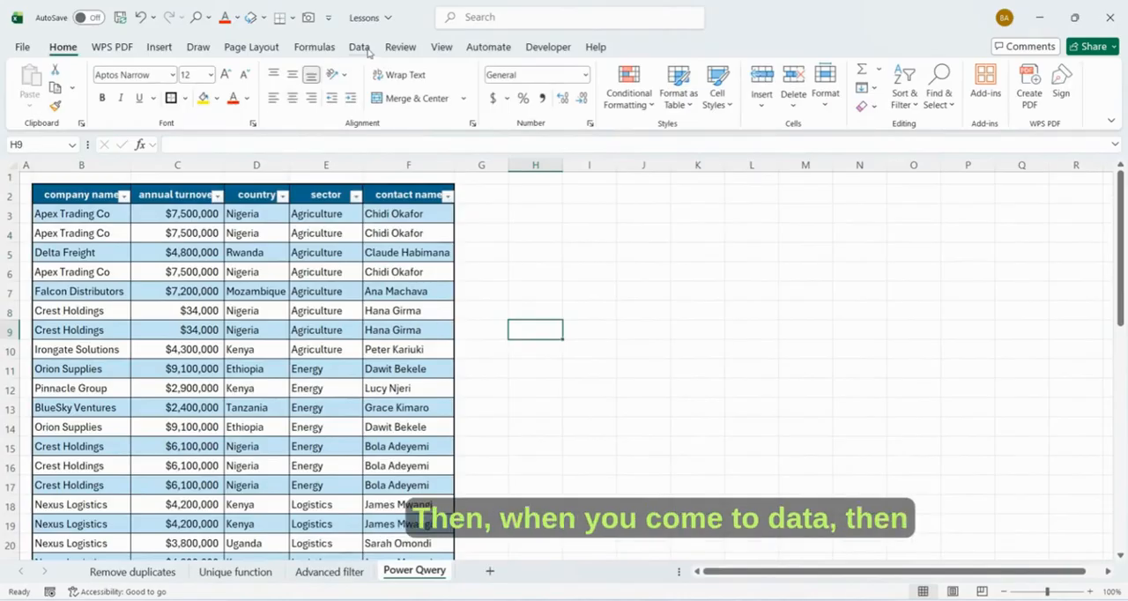
{"action": "left_click", "coordinate": [358, 47]}
{"action": "left_click", "coordinate": [239, 333]}
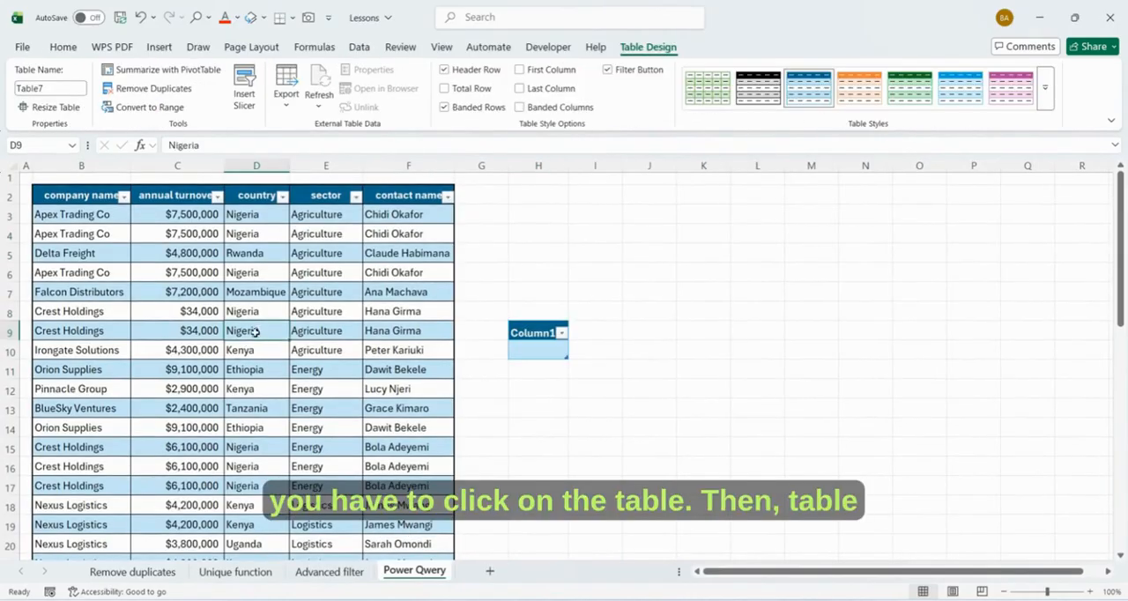
{"action": "left_click", "coordinate": [150, 106]}
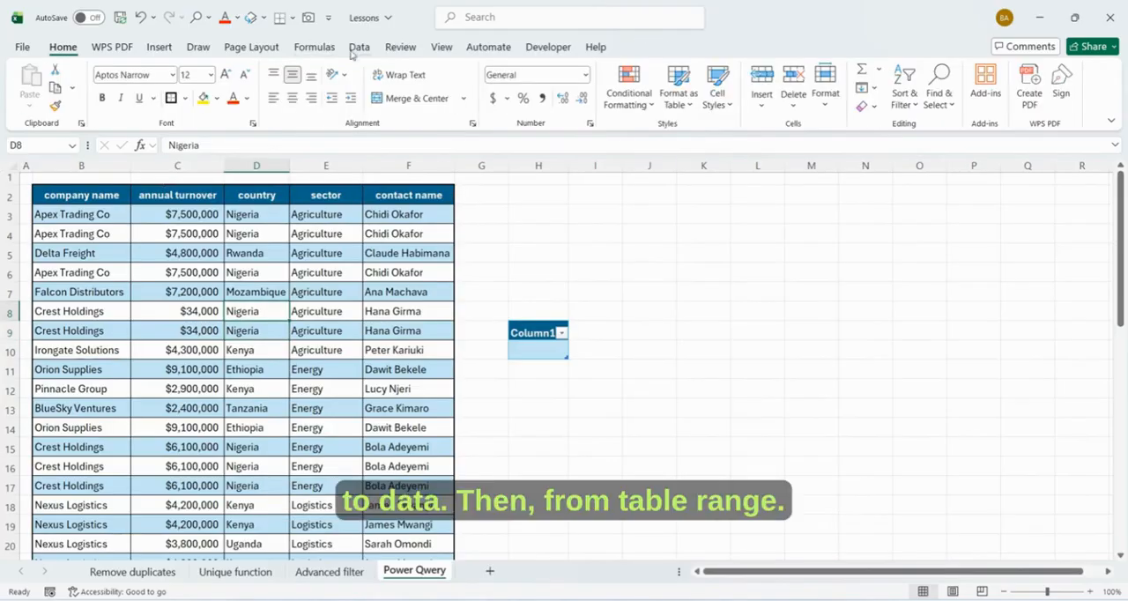
- Load the company data $B$2:$F$46, with headers, into the Power Query Editor as a table
{"action": "left_click", "coordinate": [359, 47]}
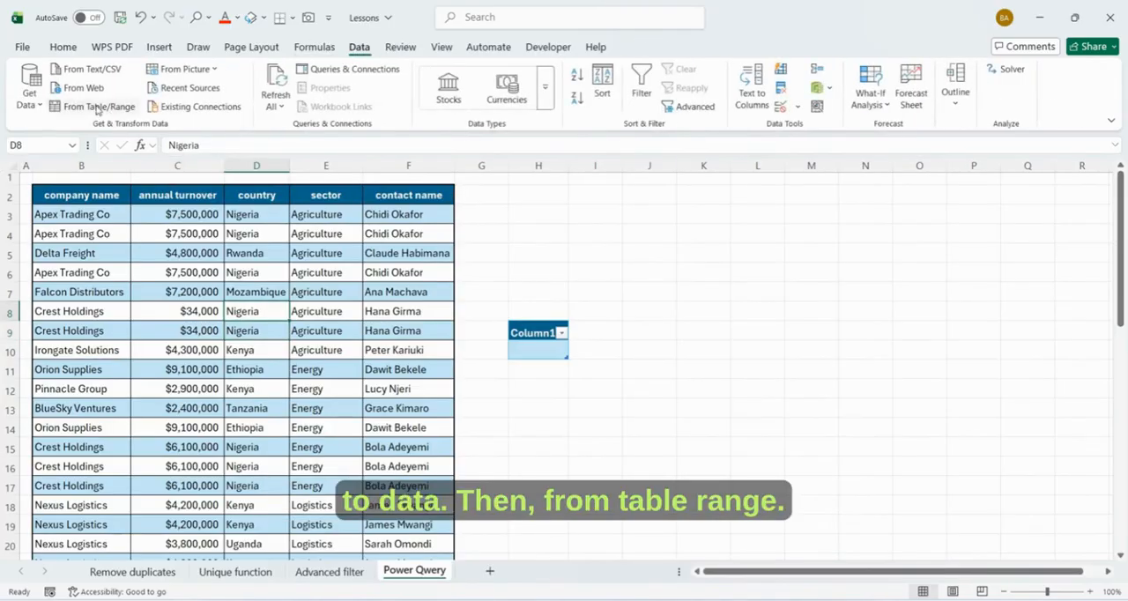
{"action": "left_click", "coordinate": [97, 108]}
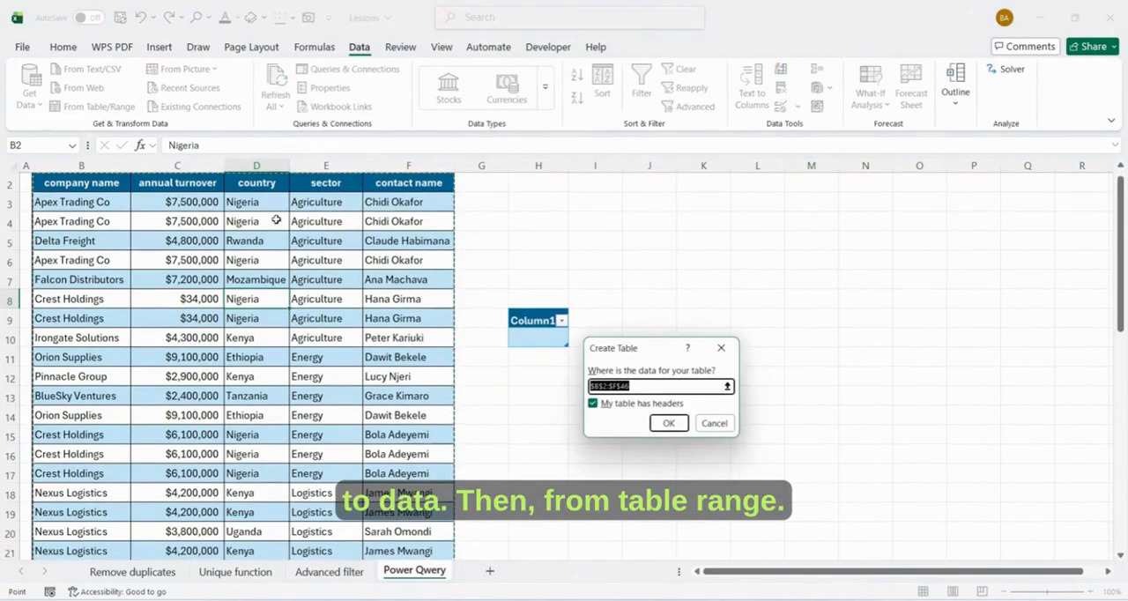
{"action": "left_click", "coordinate": [662, 426]}
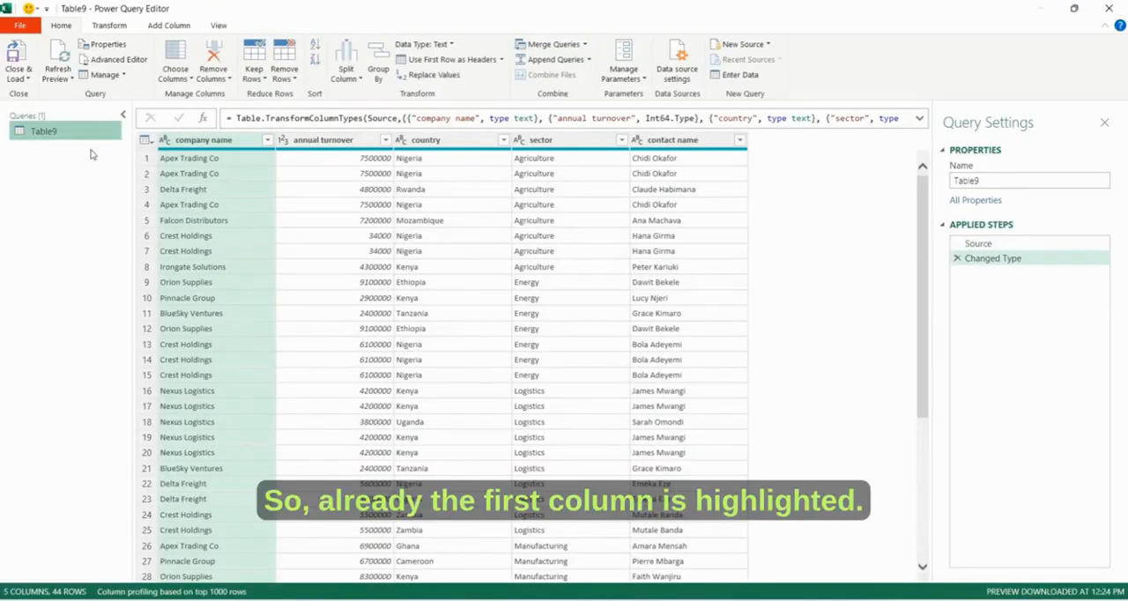
- Select all five columns from company name to contact name and remove the duplicate rows from the query
{"action": "left_click", "coordinate": [208, 142]}
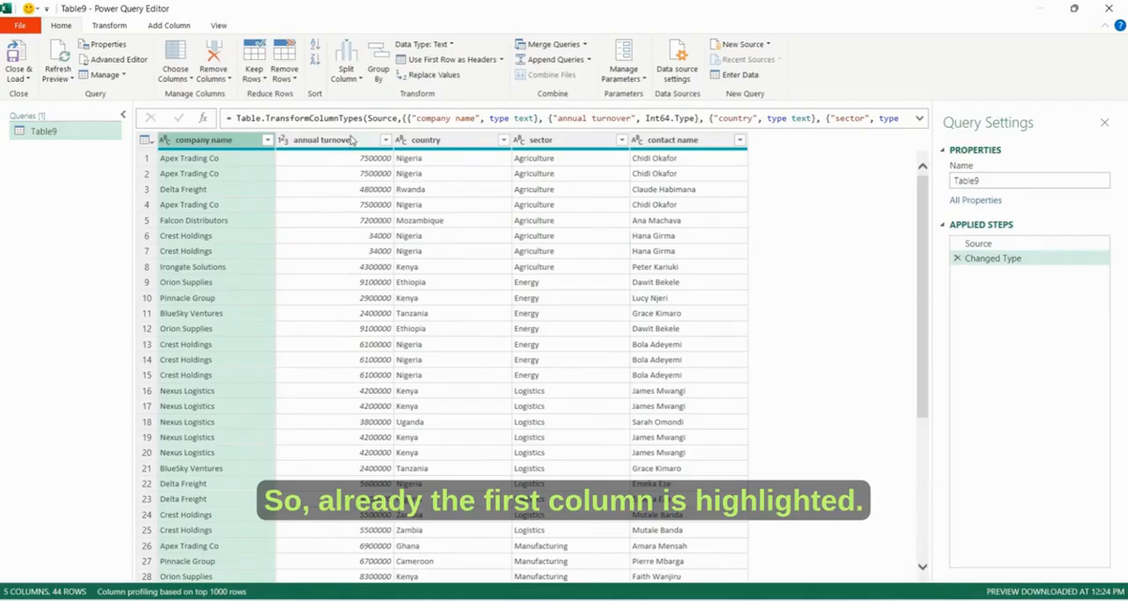
{"action": "left_click", "coordinate": [351, 141]}
{"action": "left_click", "coordinate": [218, 143]}
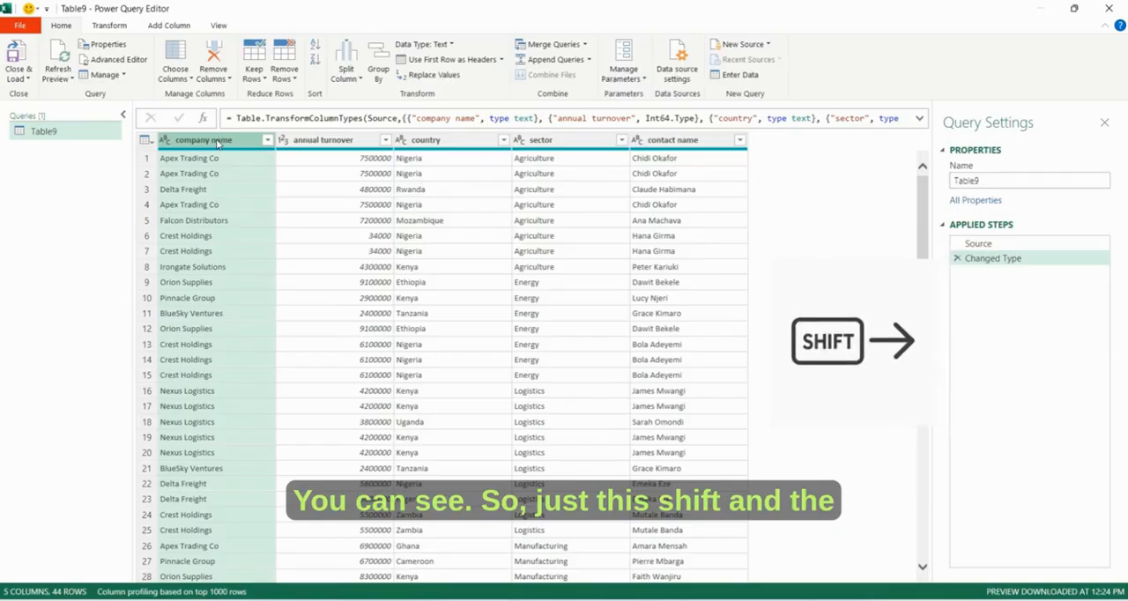
{"action": "key", "text": "shift+Right"}
{"action": "key", "text": "shift+Right"}
{"action": "key", "text": "shift+Right"}
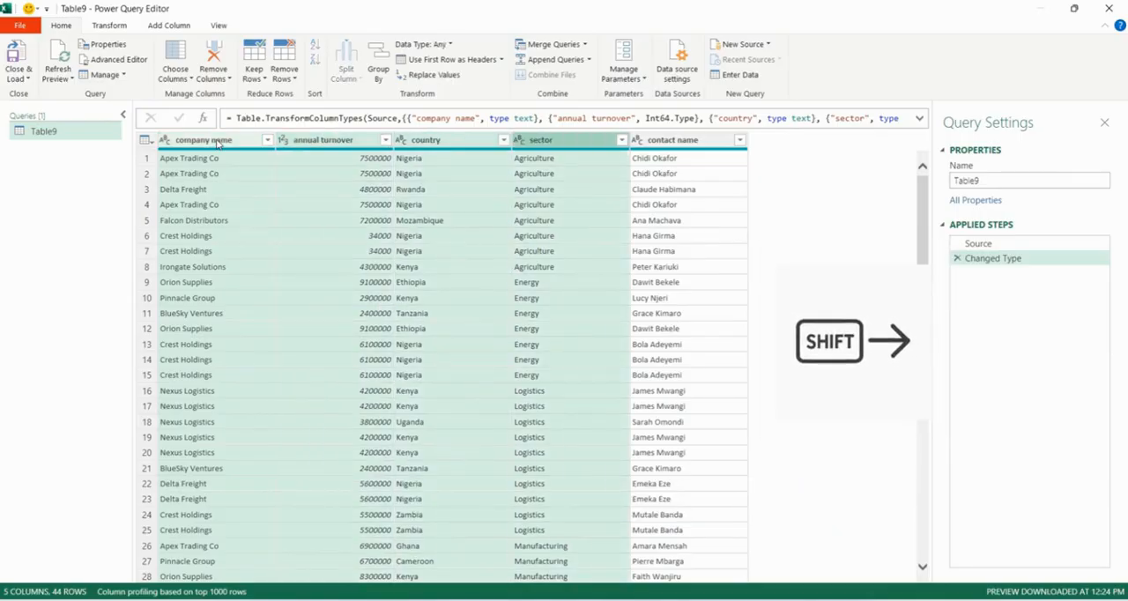
{"action": "key", "text": "shift+Right"}
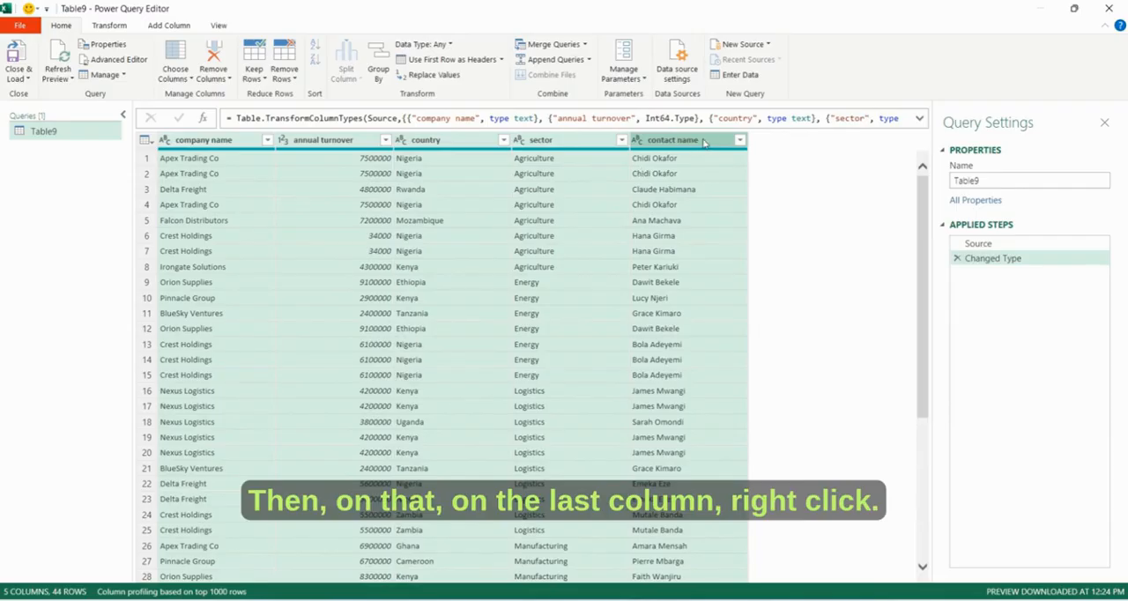
{"action": "right_click", "coordinate": [703, 143]}
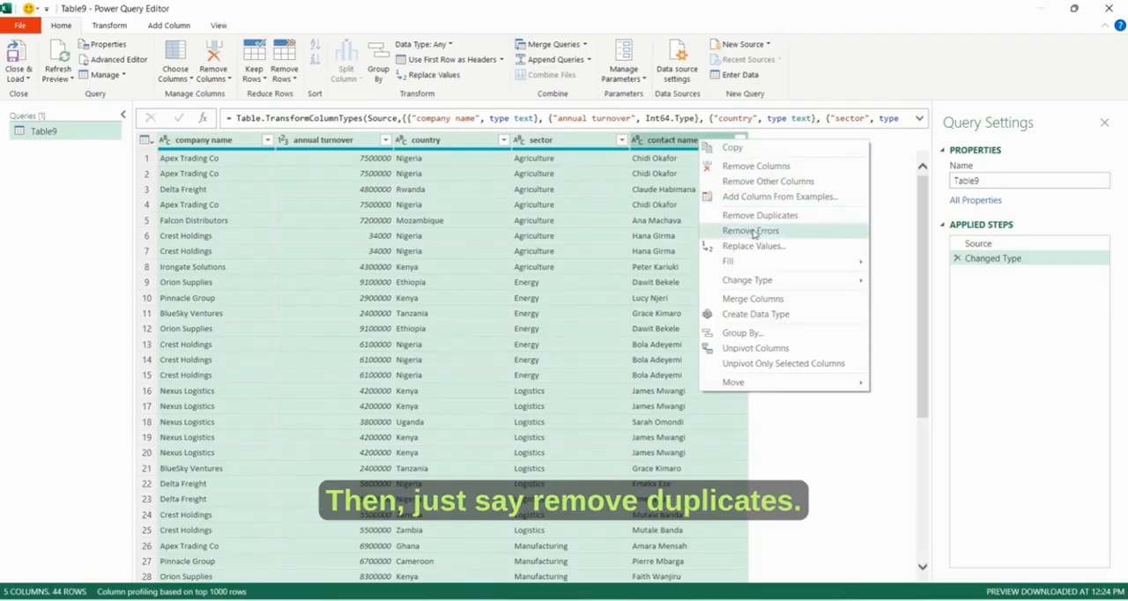
{"action": "left_click", "coordinate": [786, 217]}
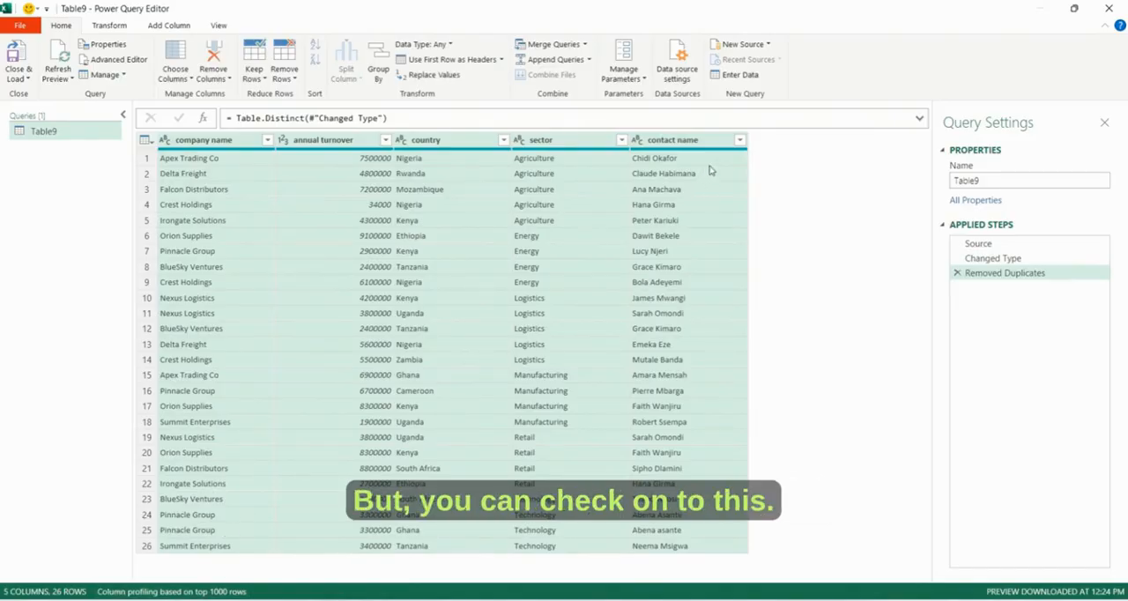
- Sort the query by contact name in ascending order and inspect the rows for entries that differ only in letter case
{"action": "left_click", "coordinate": [740, 141]}
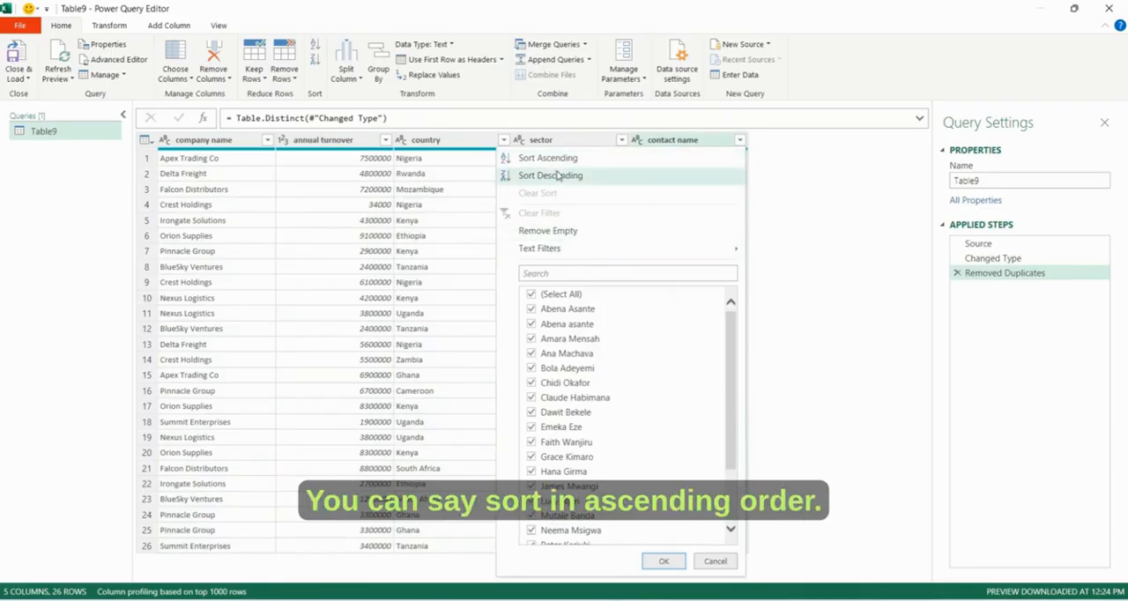
{"action": "left_click", "coordinate": [560, 159]}
{"action": "left_click", "coordinate": [719, 176]}
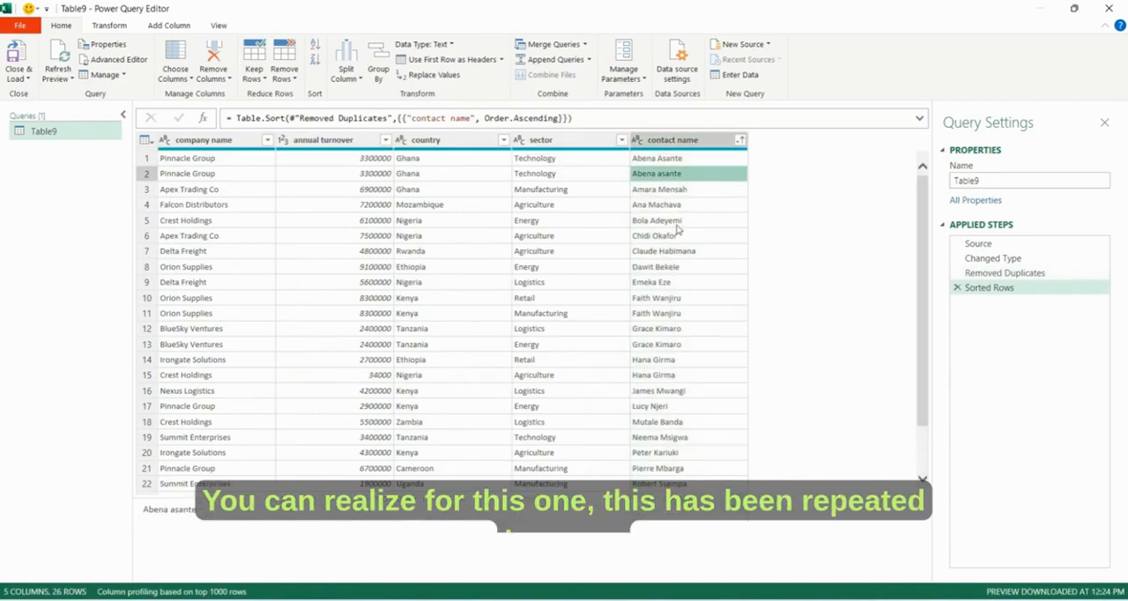
{"action": "left_click", "coordinate": [193, 160]}
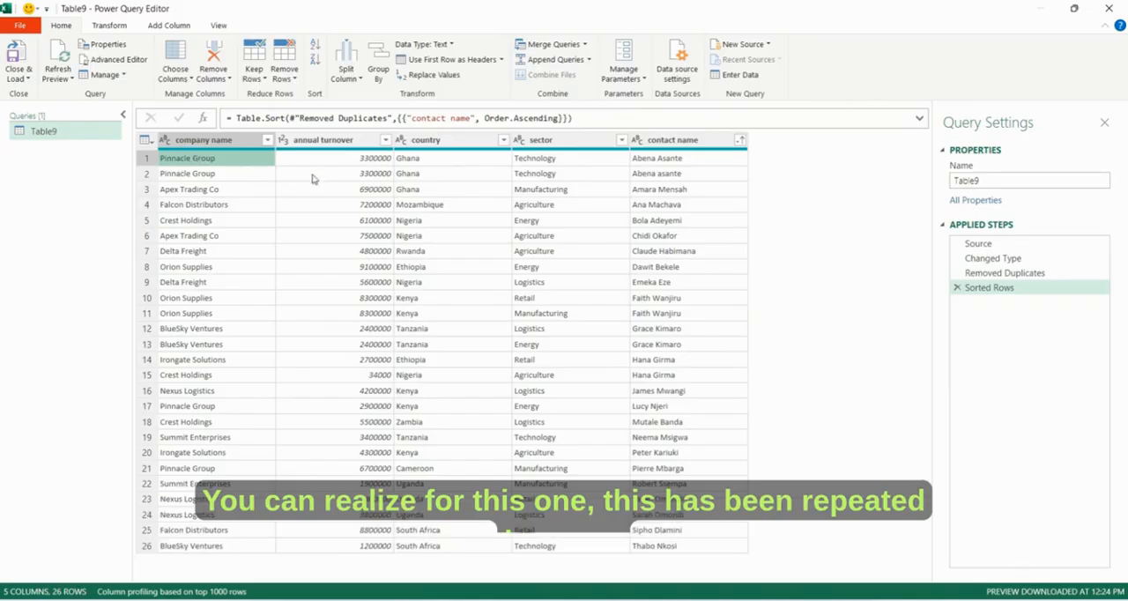
{"action": "left_click", "coordinate": [658, 175]}
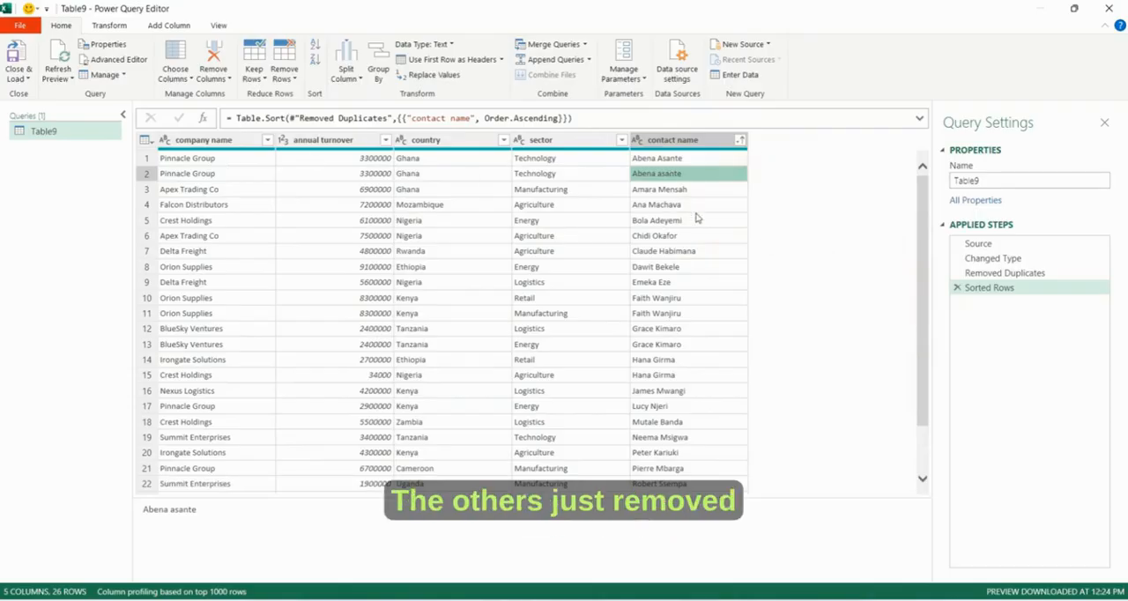
{"action": "scroll", "coordinate": [680, 254], "scroll_direction": "down", "scroll_amount": 2}
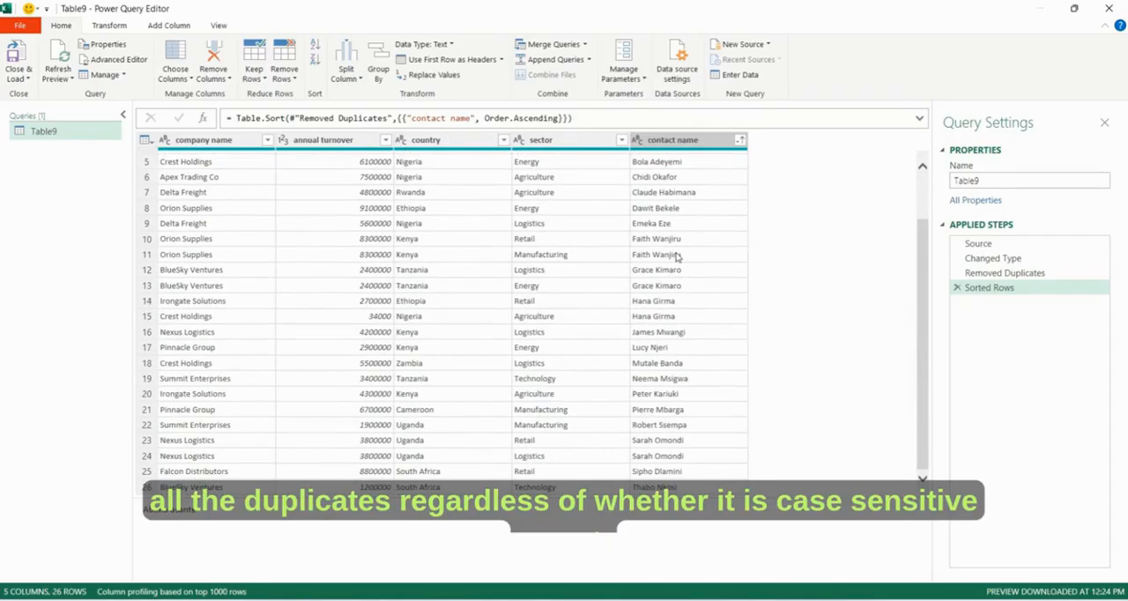
{"action": "scroll", "coordinate": [679, 254], "scroll_direction": "up", "scroll_amount": 2}
{"action": "scroll", "coordinate": [670, 370], "scroll_direction": "down", "scroll_amount": 2}
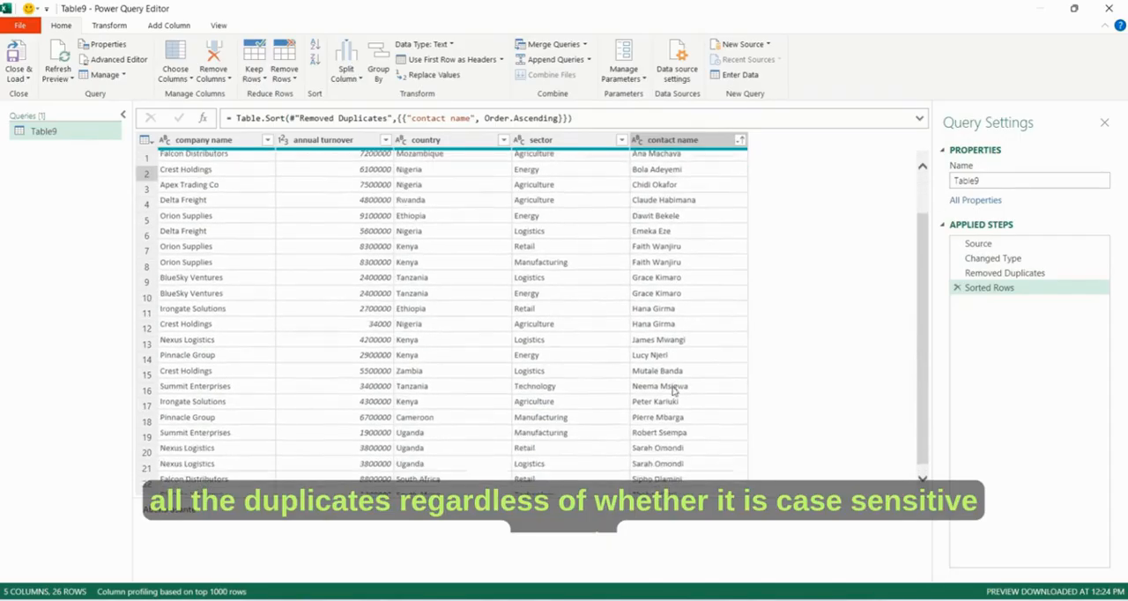
{"action": "scroll", "coordinate": [673, 370], "scroll_direction": "up", "scroll_amount": 2}
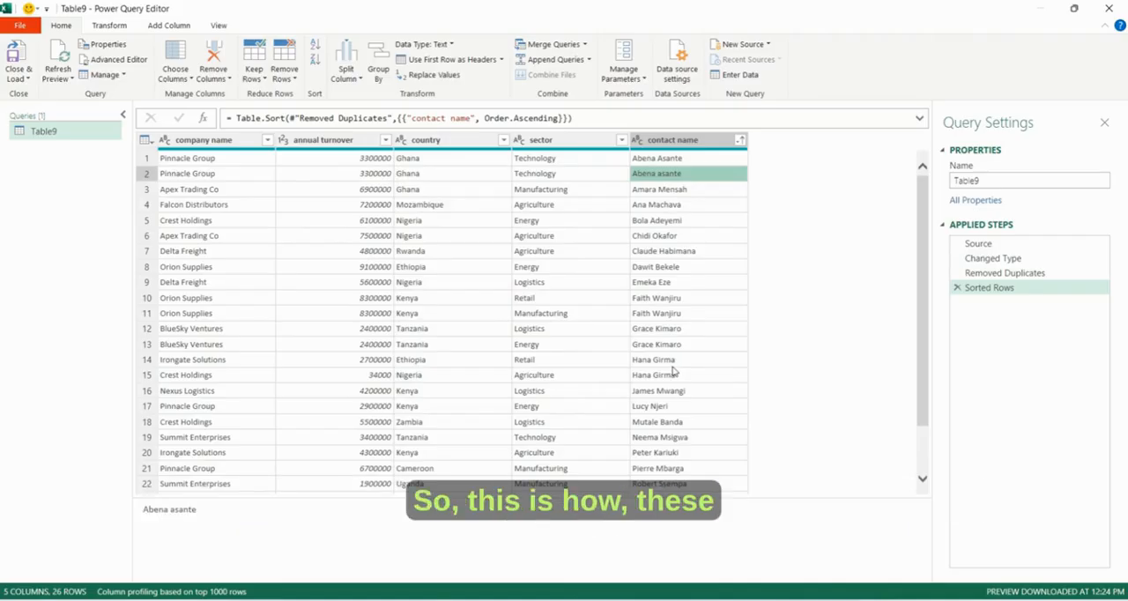